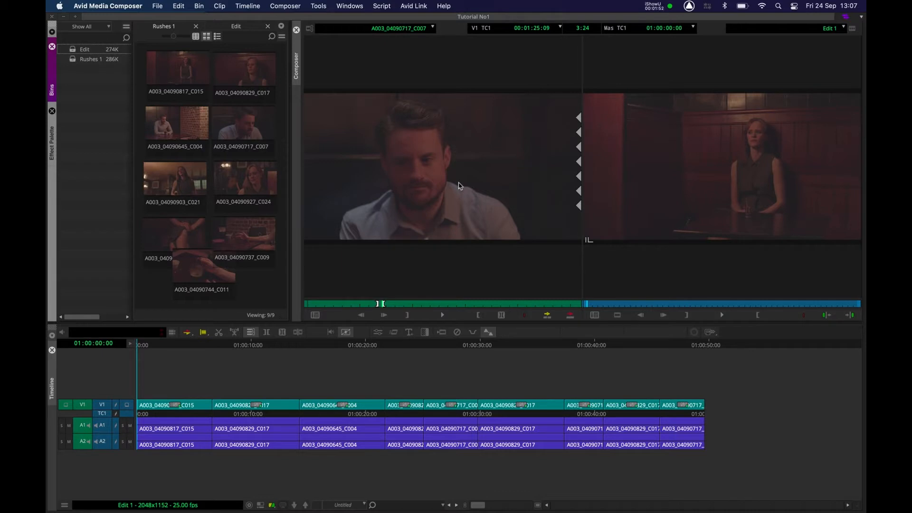
Open the Command Palette and shift its window slightly over the monitors.
click(323, 6)
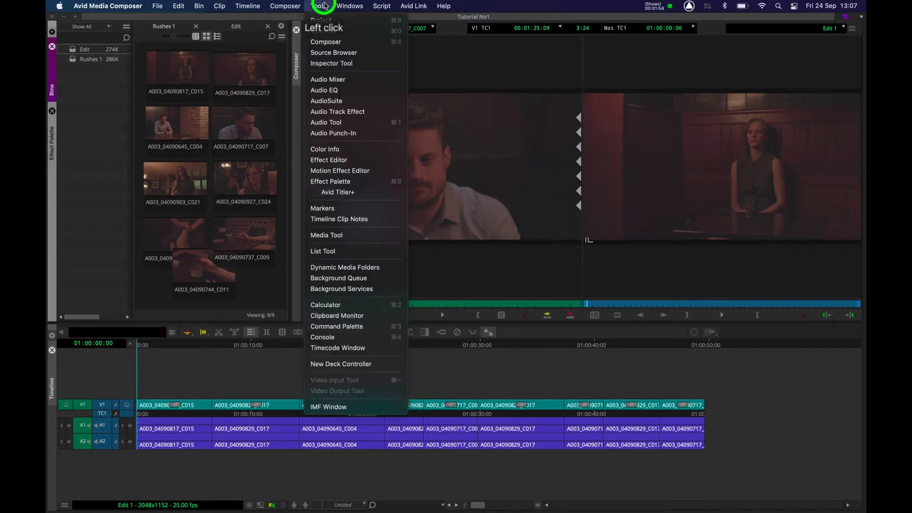
click(345, 327)
click(455, 127)
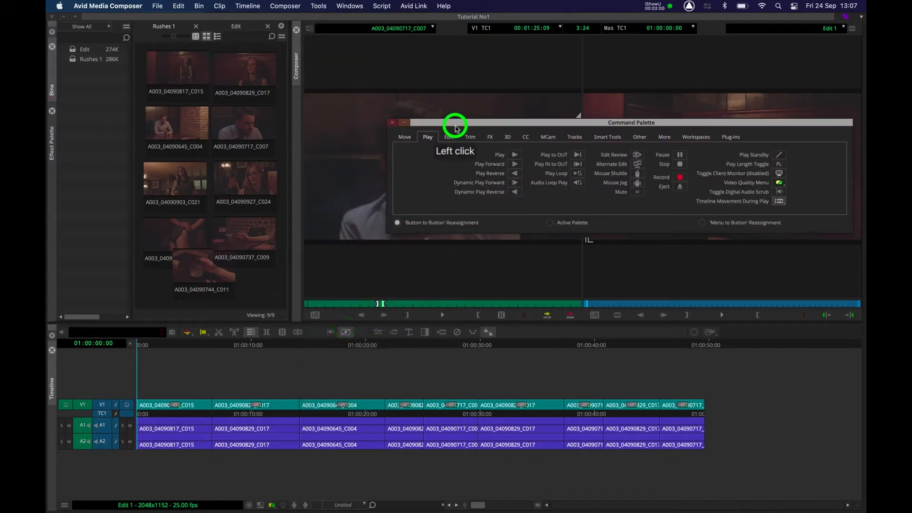
drag(455, 128, 451, 118)
Open the active MC English (United States) keyboard layout from the user settings, and close the Settings window.
click(156, 6)
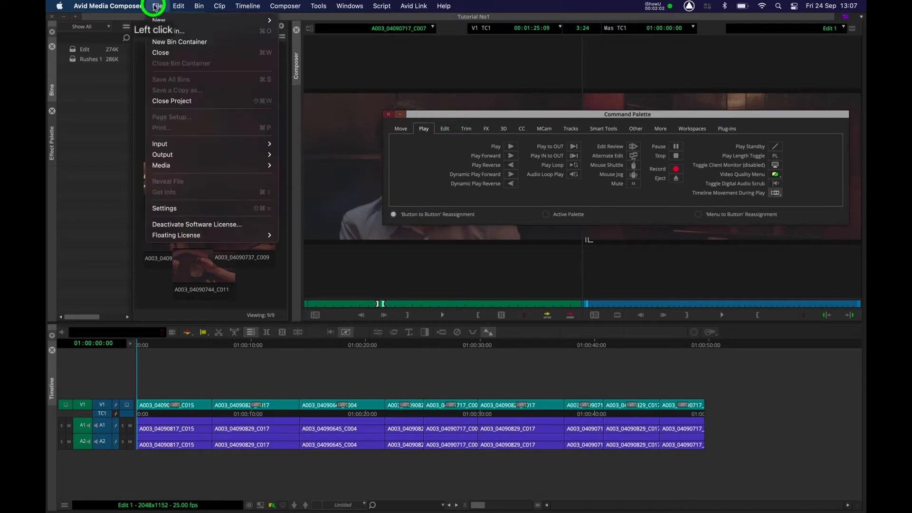
click(167, 209)
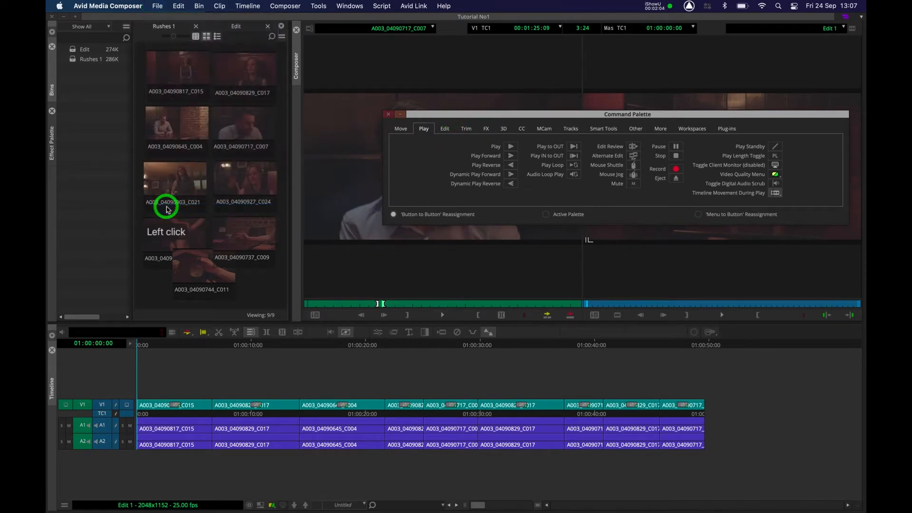
click(229, 45)
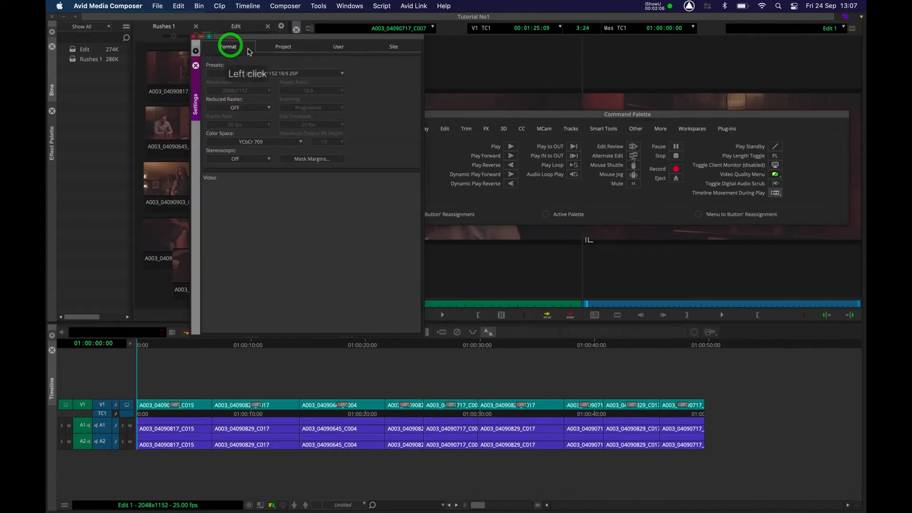
click(276, 42)
click(341, 49)
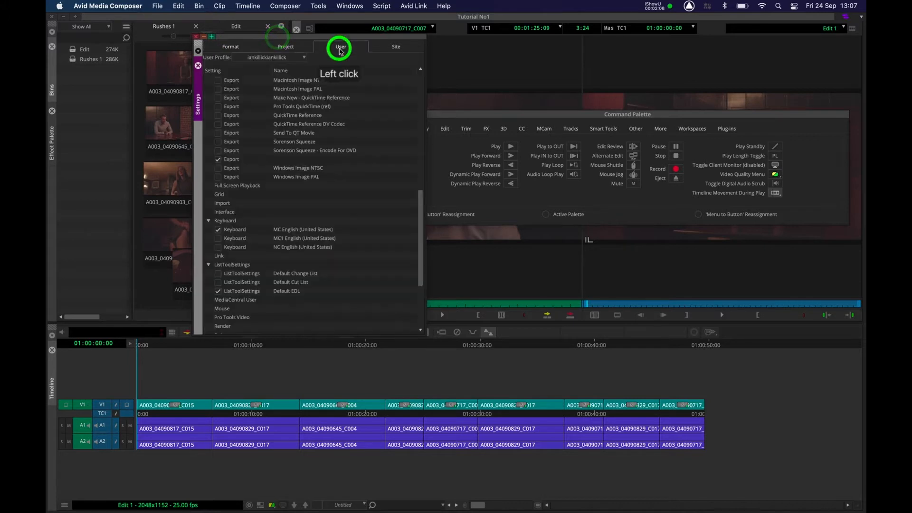
scroll(255, 217, down, 4)
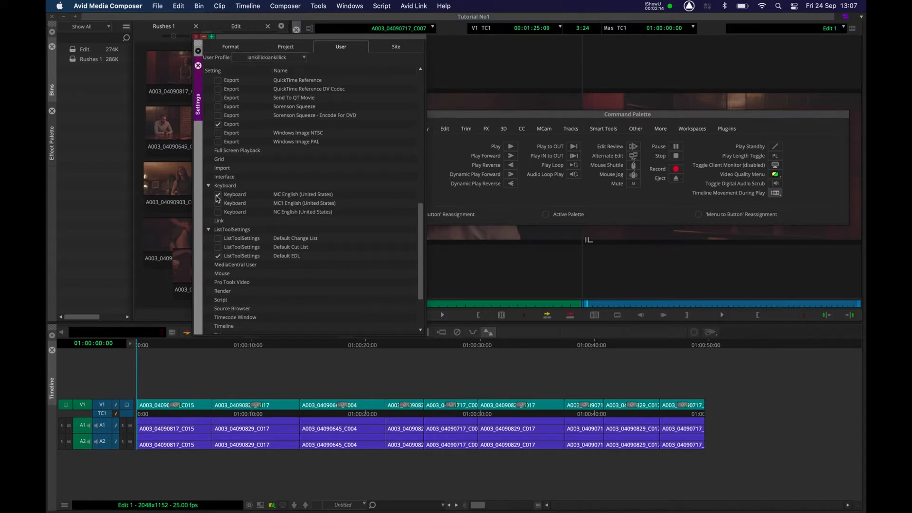
click(232, 198)
double_click(232, 196)
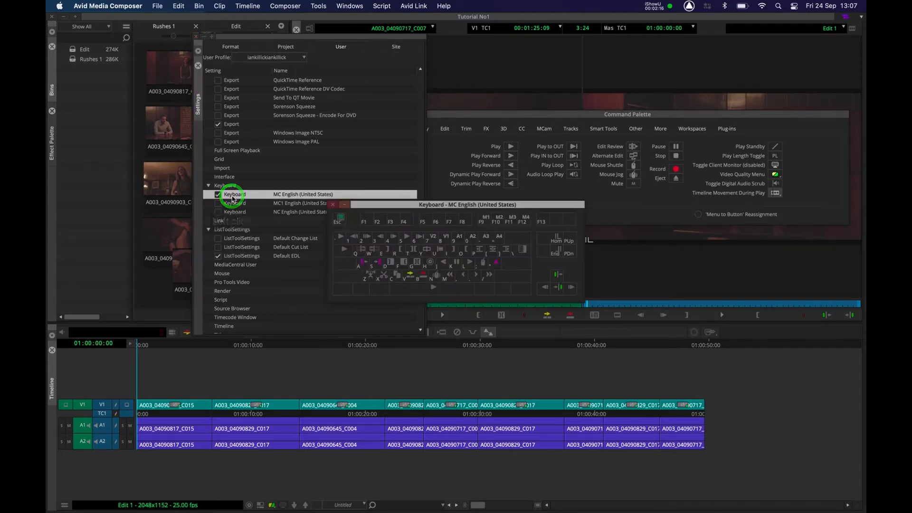
click(196, 36)
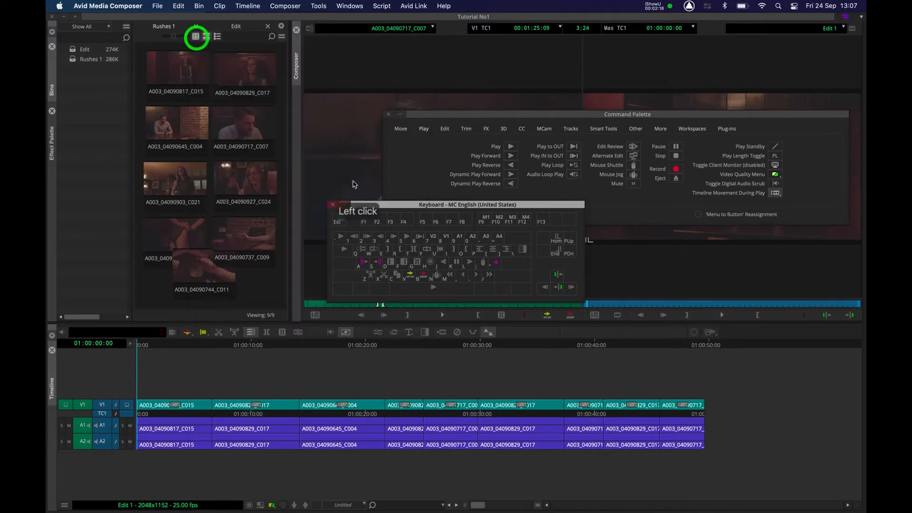
Arrange the keyboard layout window just below the Command Palette so that both are fully visible.
drag(418, 205, 513, 224)
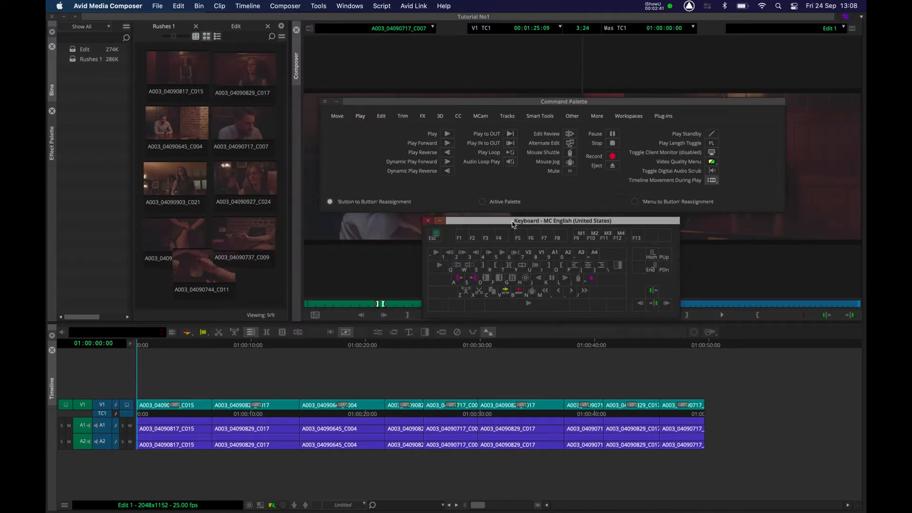
click(353, 165)
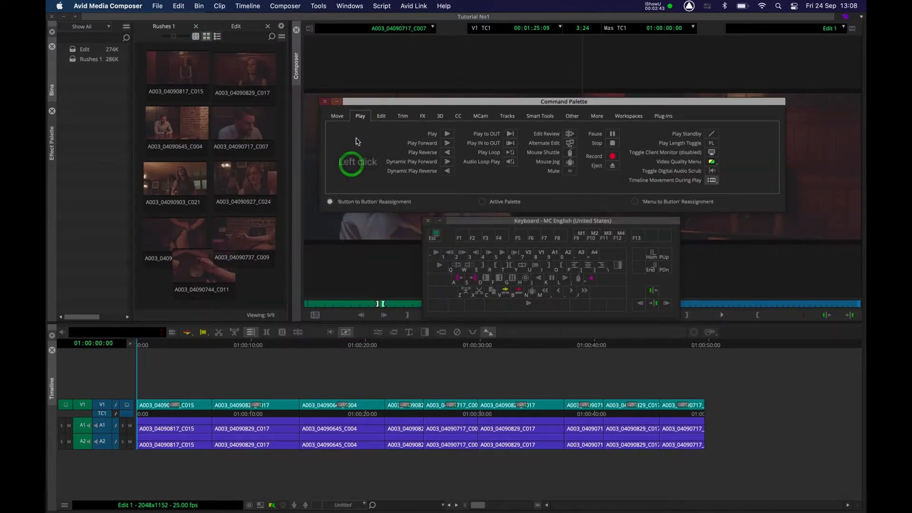
drag(391, 101, 391, 99)
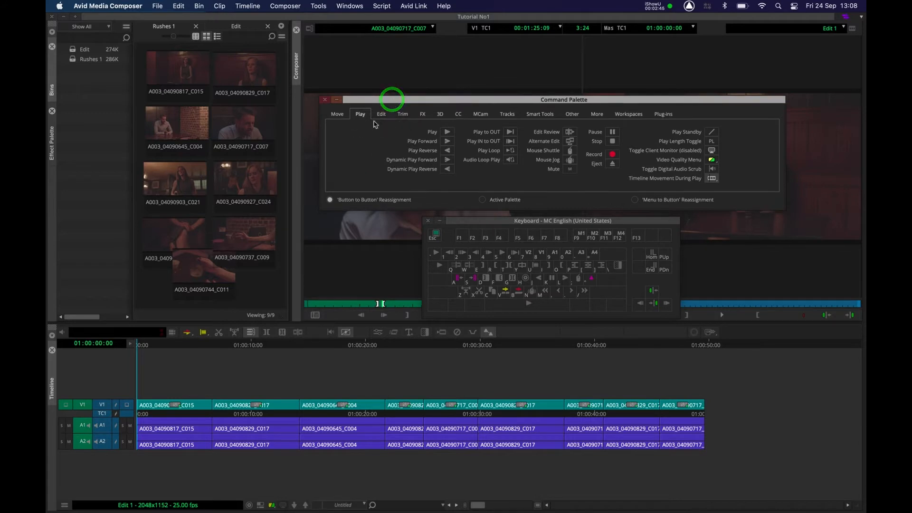
Map the Top edit command to the Q key and the Tail edit command to the W key.
click(381, 115)
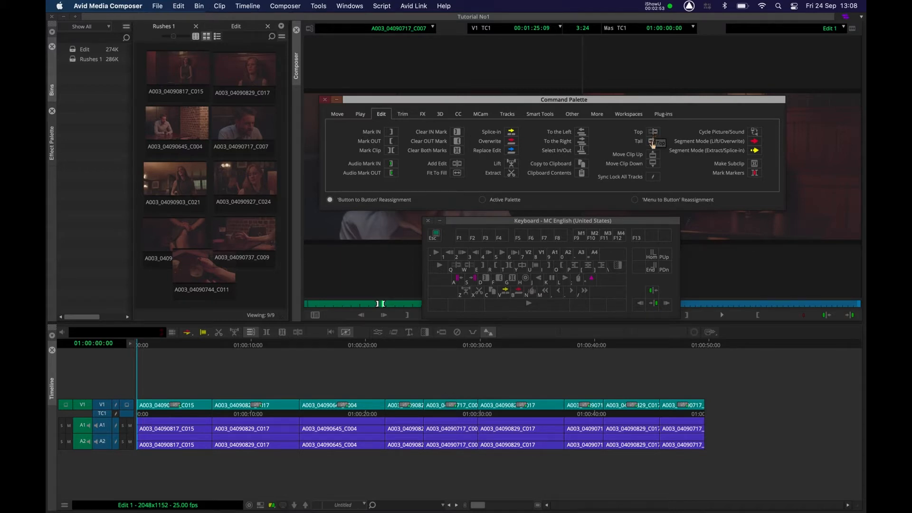
click(653, 133)
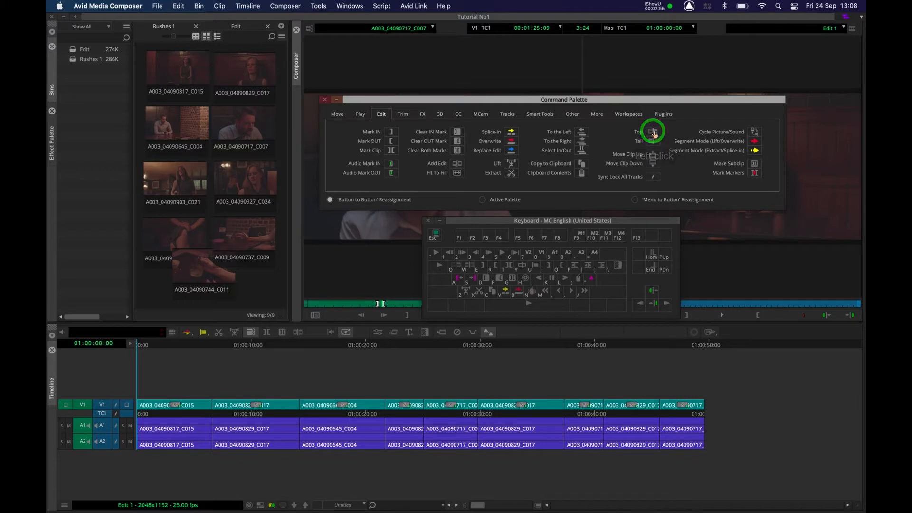
drag(653, 133, 457, 269)
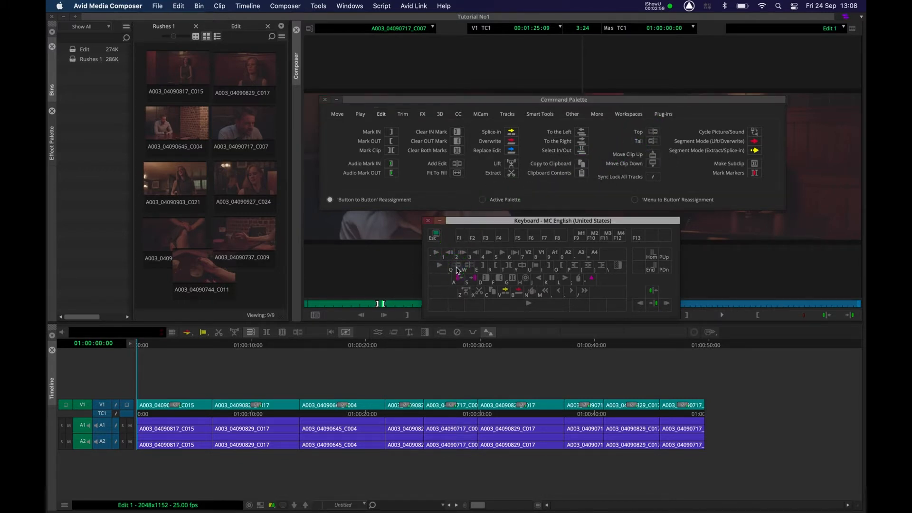
click(648, 143)
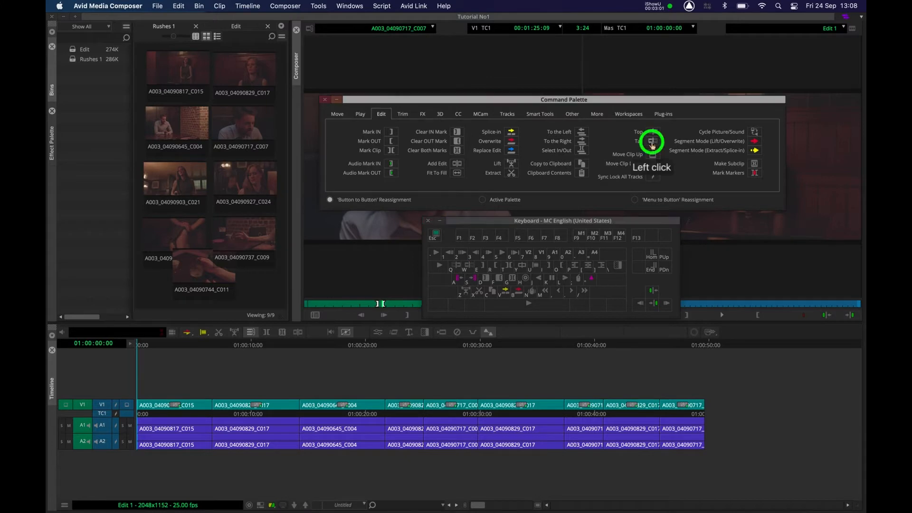
click(642, 143)
drag(643, 144, 468, 268)
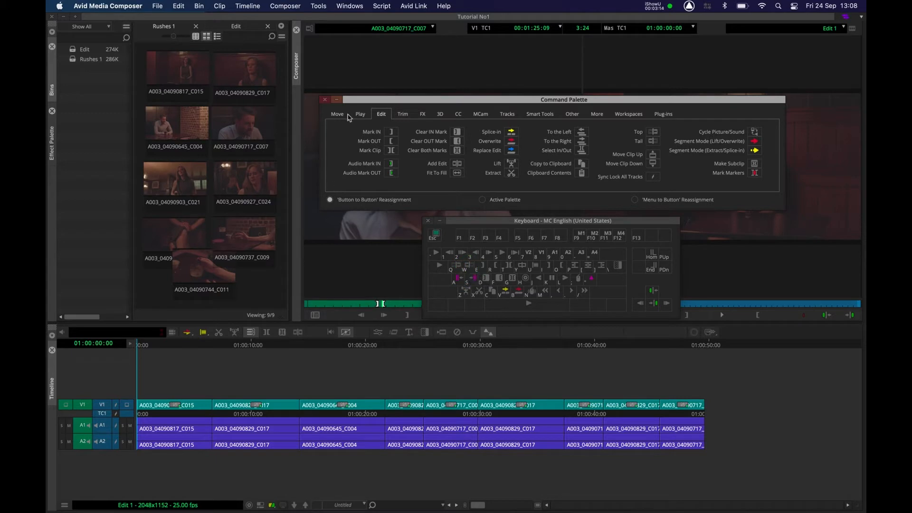
Map Go to Previous Event to the up arrow key and Go to Next Event to the down arrow key, and close the keyboard layout.
click(337, 115)
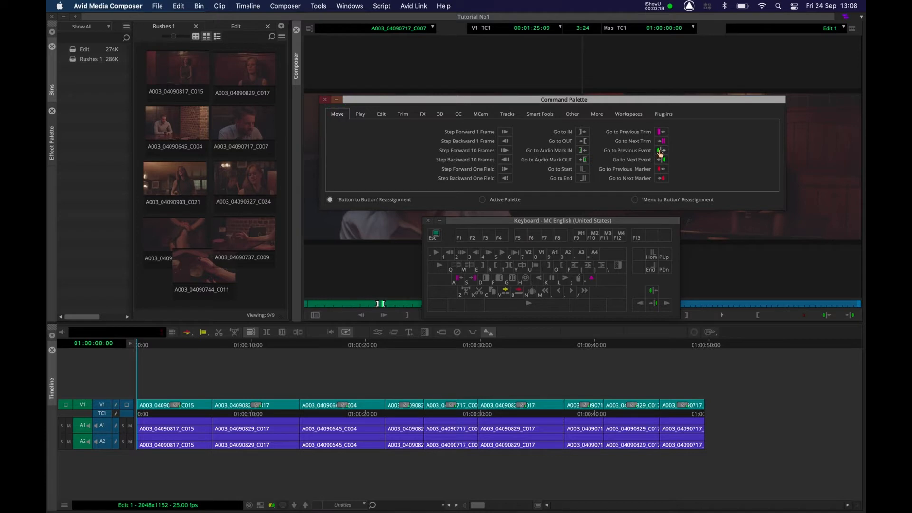
drag(659, 151, 652, 291)
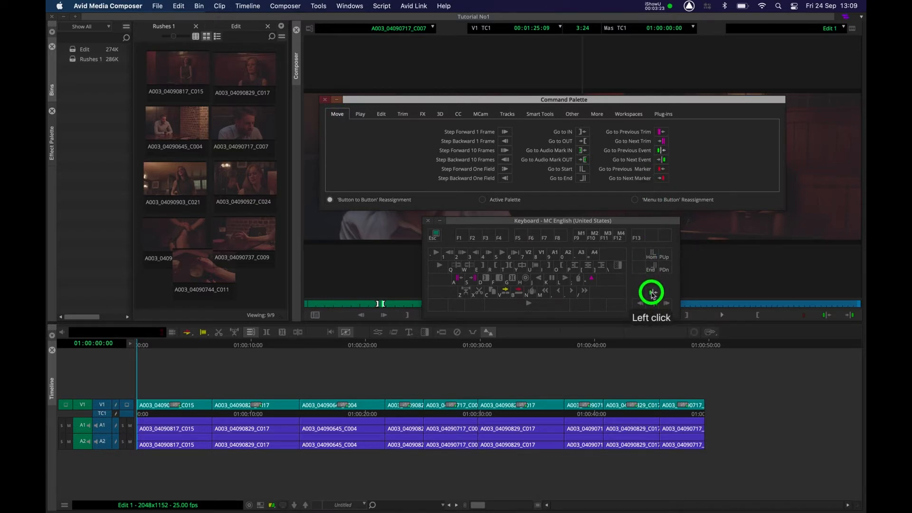
click(652, 291)
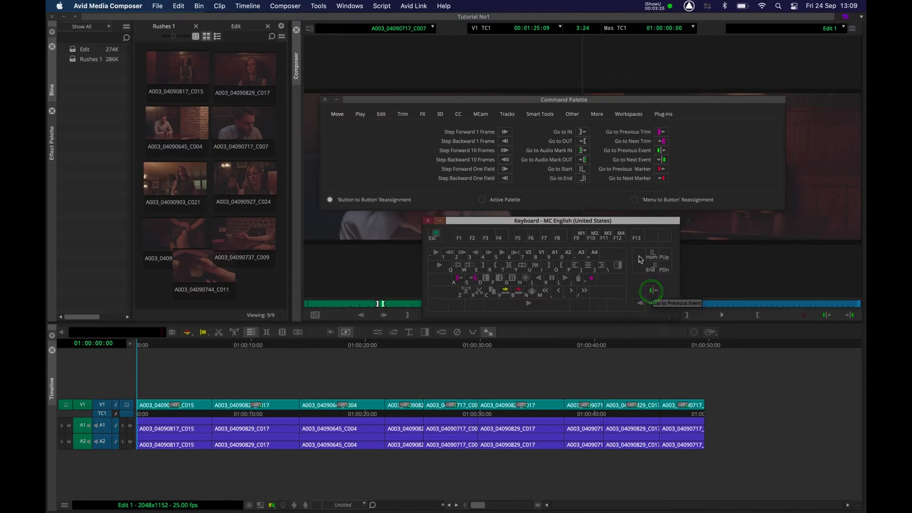
click(660, 159)
drag(660, 162, 654, 305)
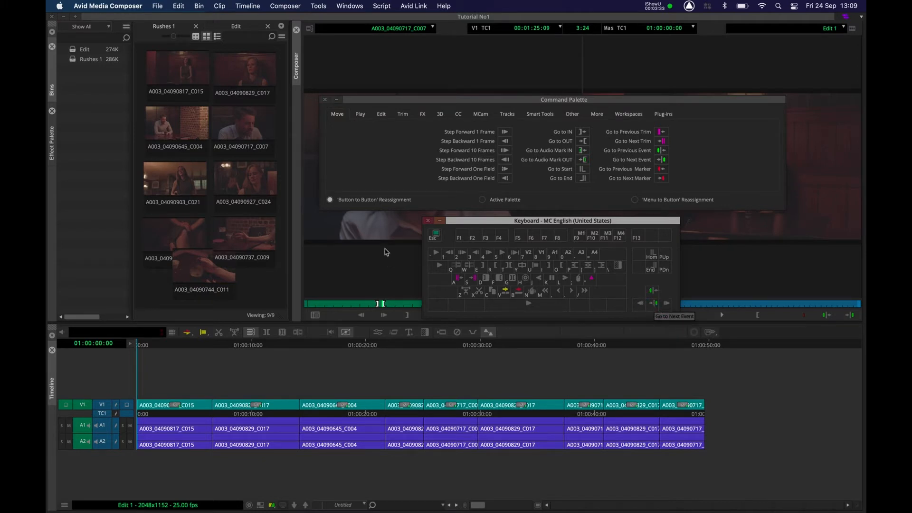
click(428, 220)
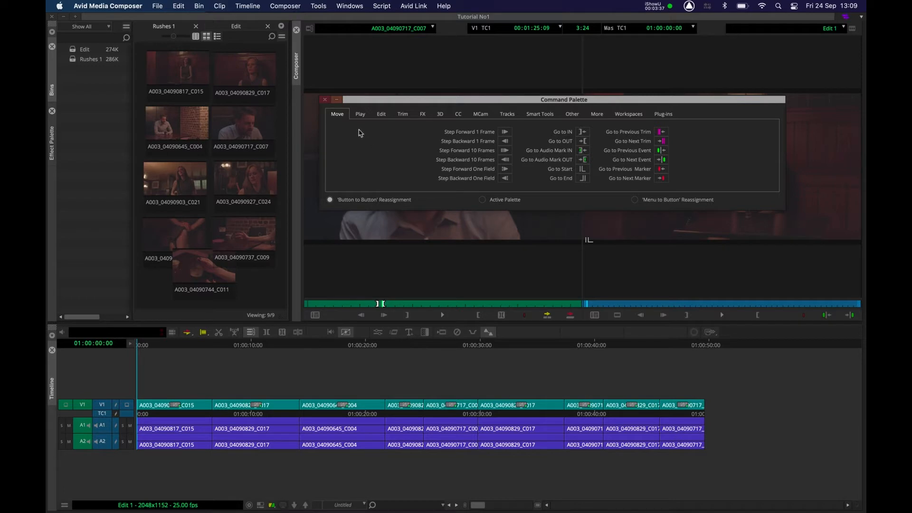
Assign the Toggle Digital Audio Scrub command to the Timeline's row of tools and close the Command Palette.
click(360, 115)
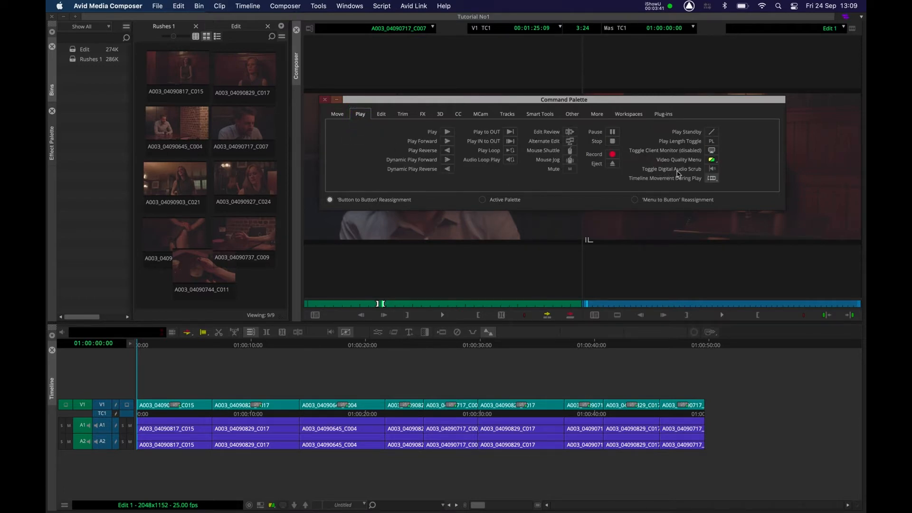
drag(712, 172, 324, 331)
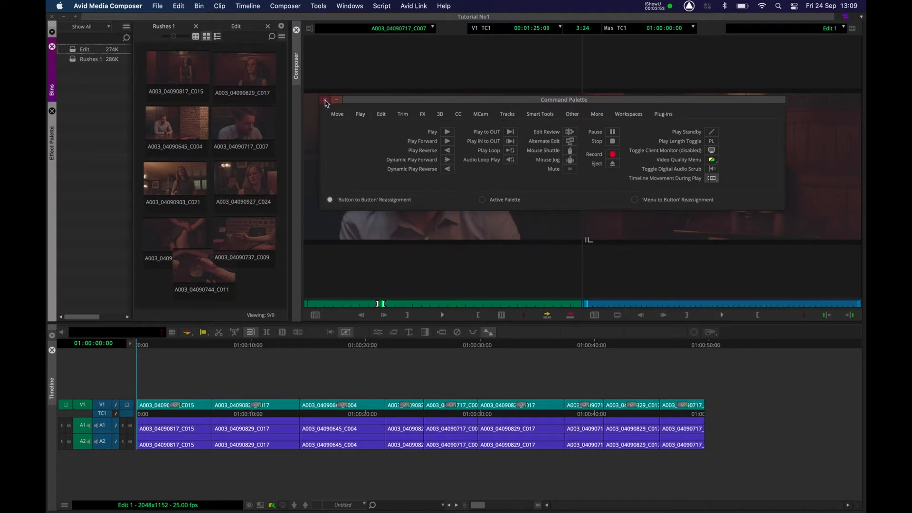
click(325, 101)
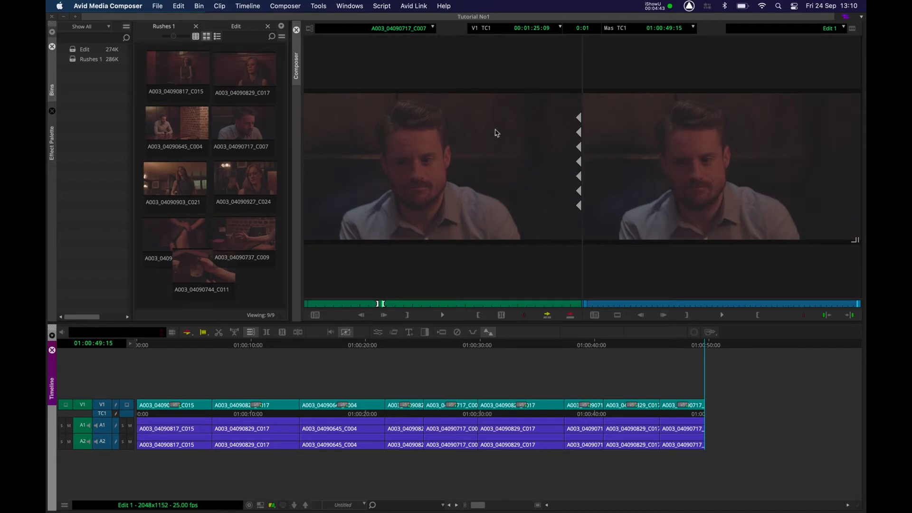
Switch the Composer to a single monitor and move the playhead back to 01:00:46:08 in the last clip.
right_click(459, 125)
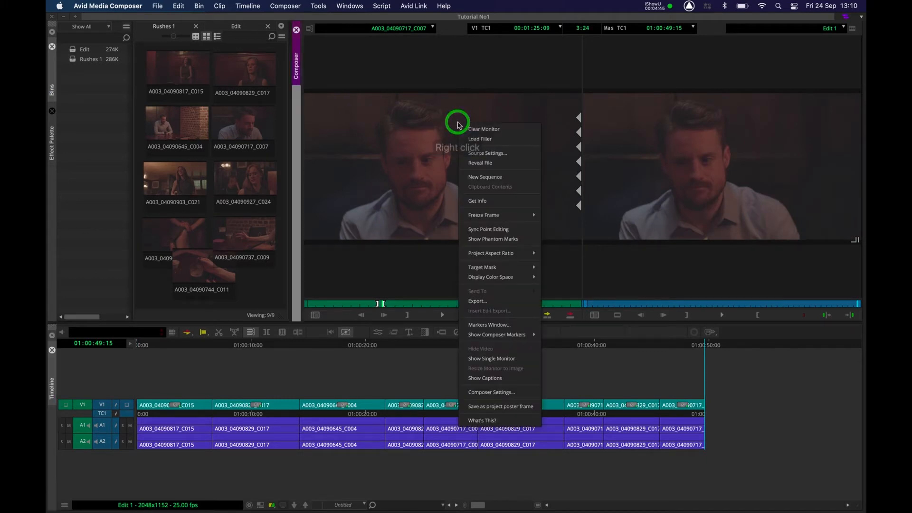
click(492, 359)
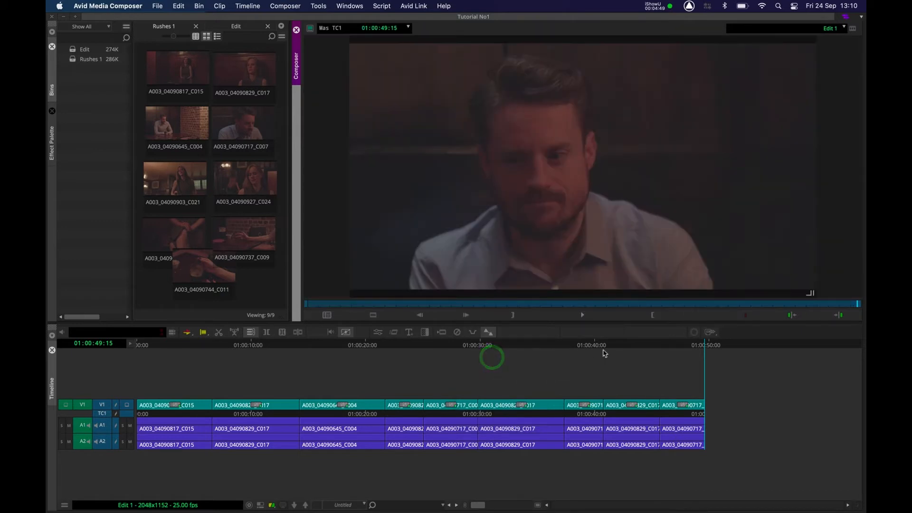
click(701, 346)
drag(701, 346, 668, 359)
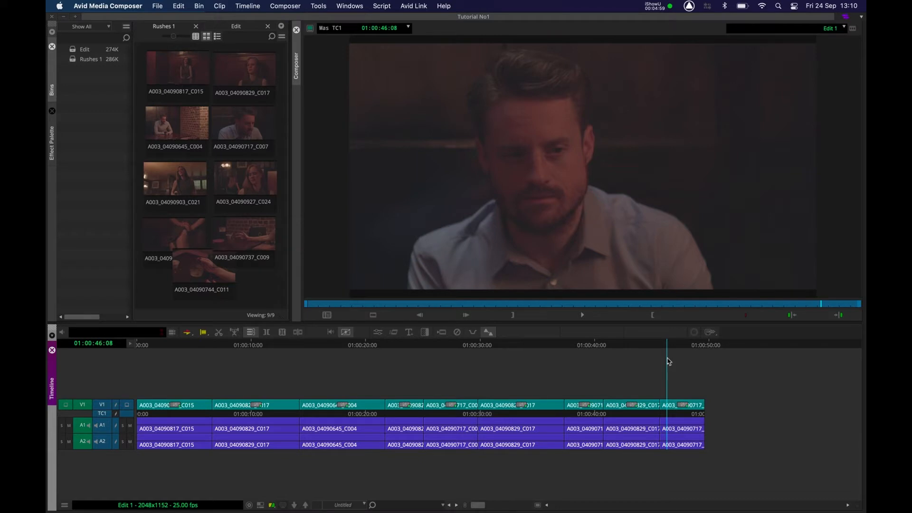
Review the Composer's Move settings for Go to Next/Previous Event, including Stop at Tail Frames and Ignore Track Selectors, and accept them.
right_click(541, 135)
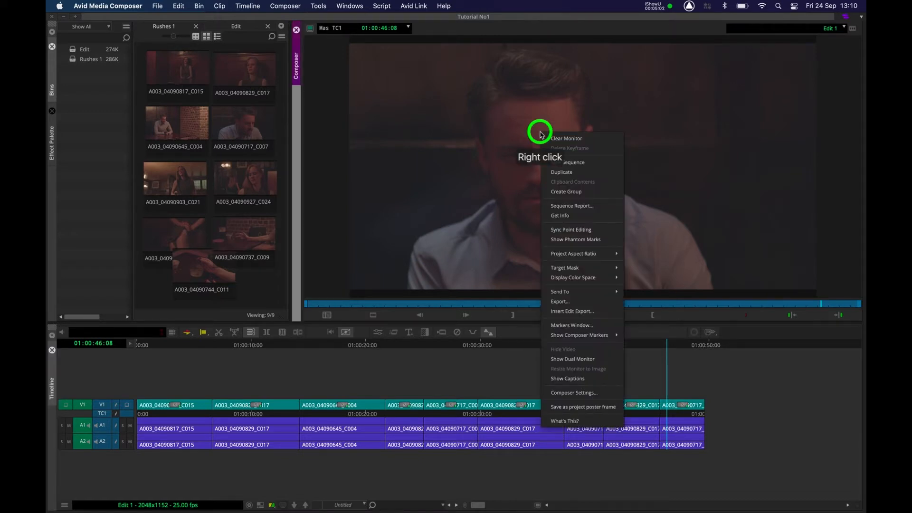
click(575, 395)
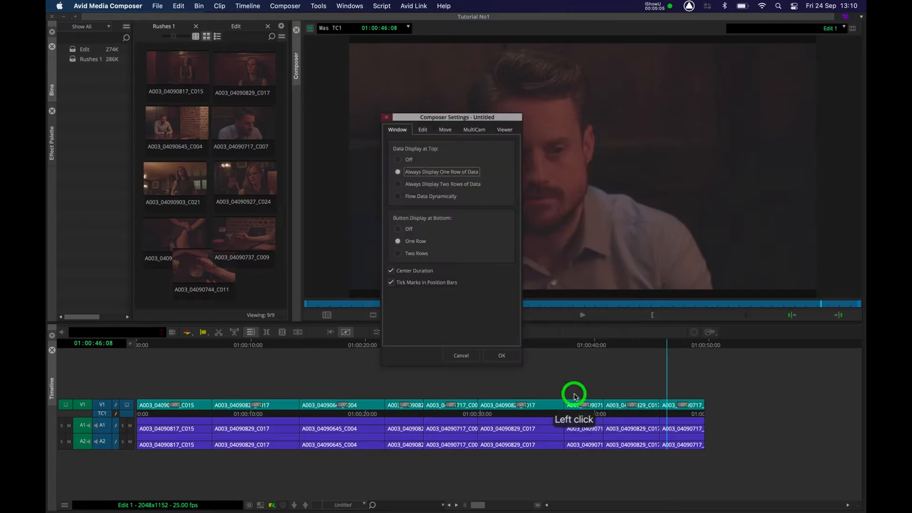
click(444, 131)
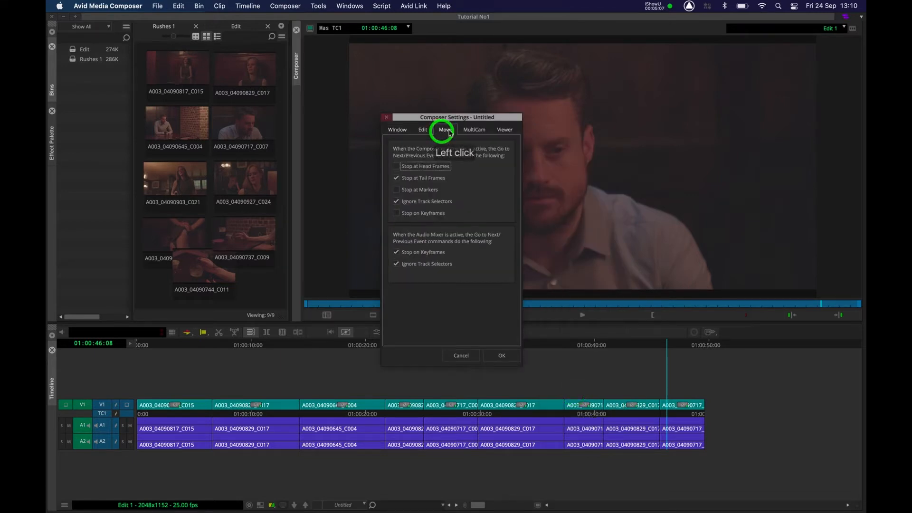
drag(466, 116, 501, 115)
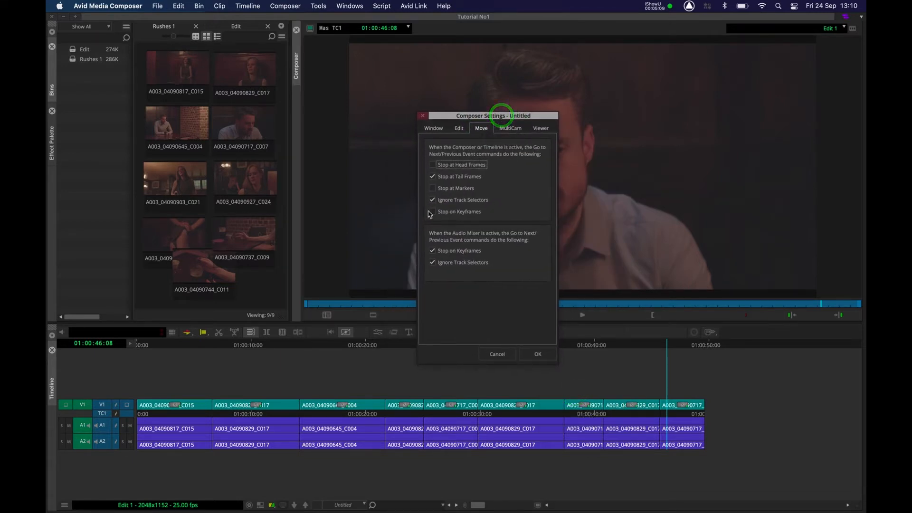
mouse_move(450, 180)
mouse_move(448, 203)
mouse_move(464, 259)
click(537, 354)
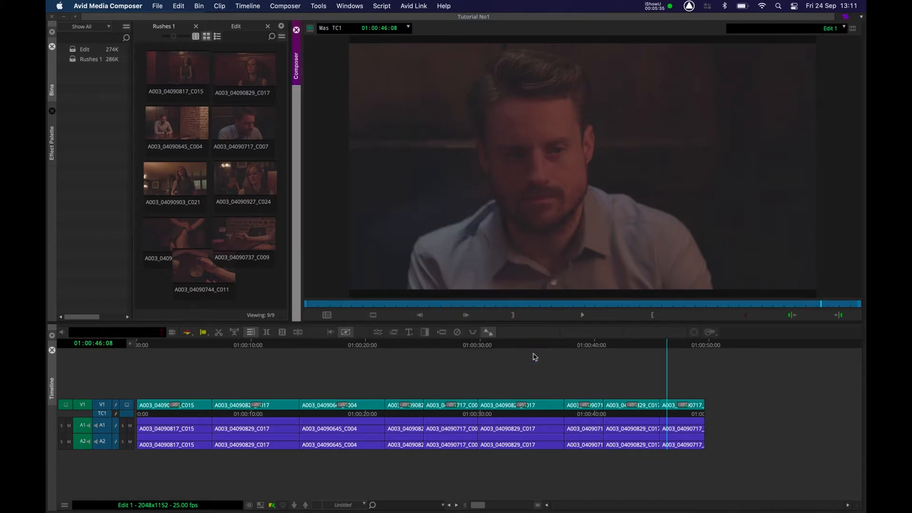
Jump backwards through the previous events to the start of the sequence at 01:00:00:00.
key(Up)
key(Up)
key(Up)
key(Up)
key(Up)
key(Up)
key(Up)
key(Up)
key(Up)
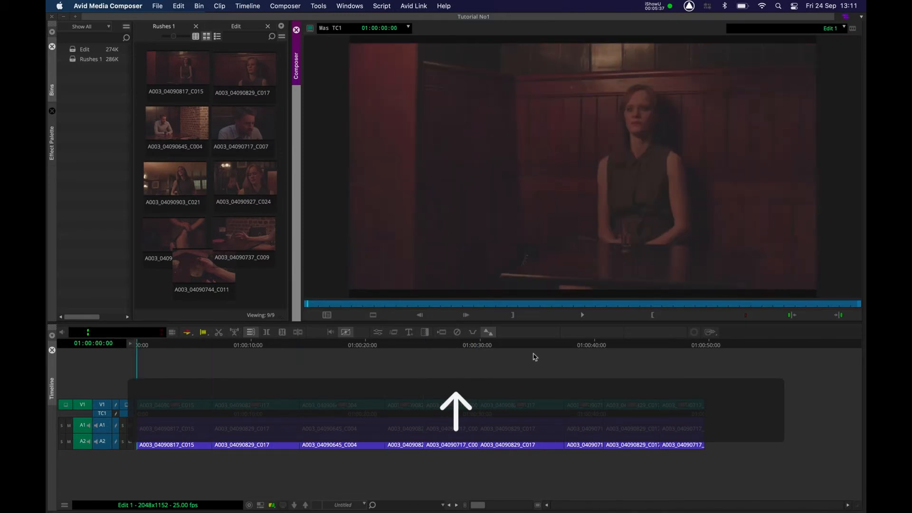
Jump forwards through the next events to the end of the sequence at 01:00:49:15.
key(Down)
key(Down)
key(Down)
key(Down)
key(Down)
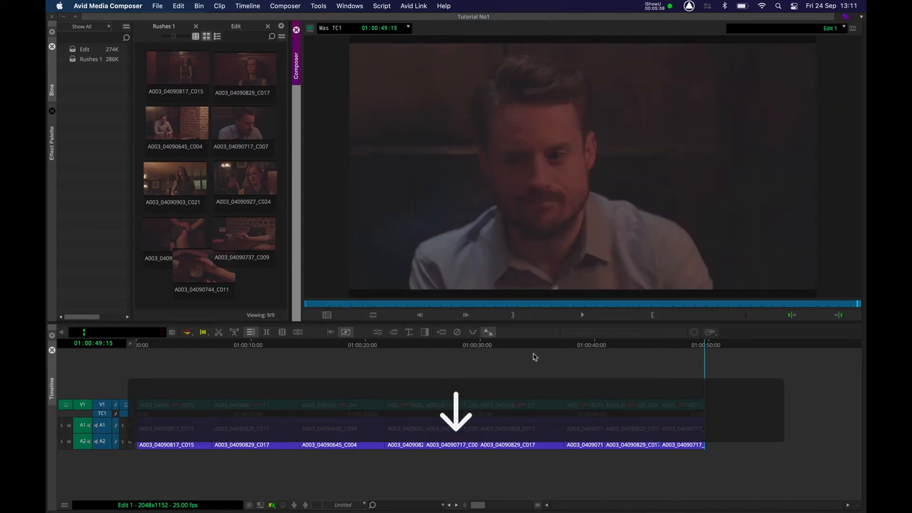
Return to the sequence start, place the playhead mid-sequence, and test jumping to the previous and next events.
key(Home)
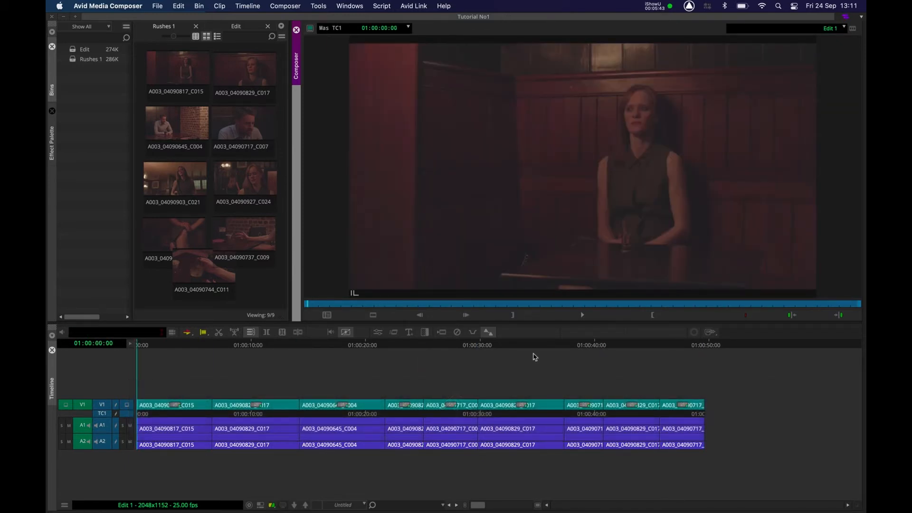
drag(162, 343, 450, 358)
key(Up)
key(Up)
key(Down)
key(Down)
key(Down)
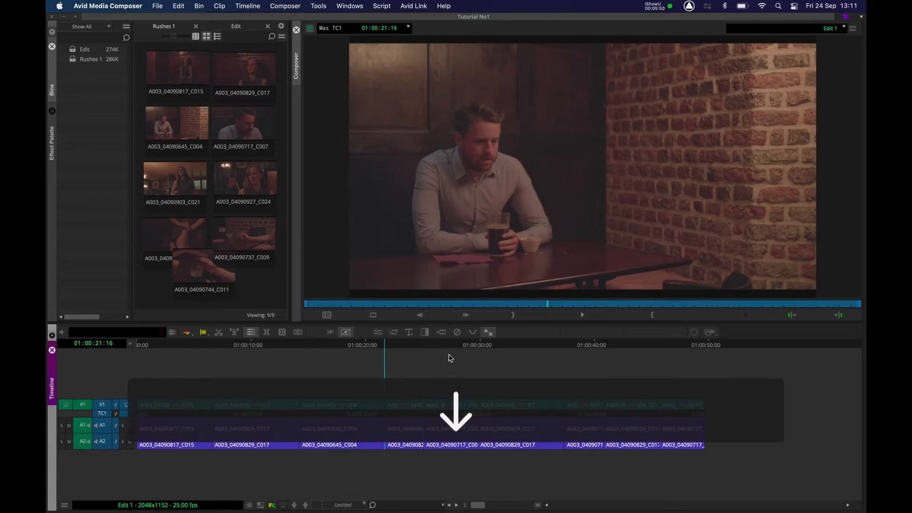
key(Down)
key(Down)
Jump backwards through the previous events from the sequence's last clips towards its beginning.
key(Up)
key(Up)
key(Up)
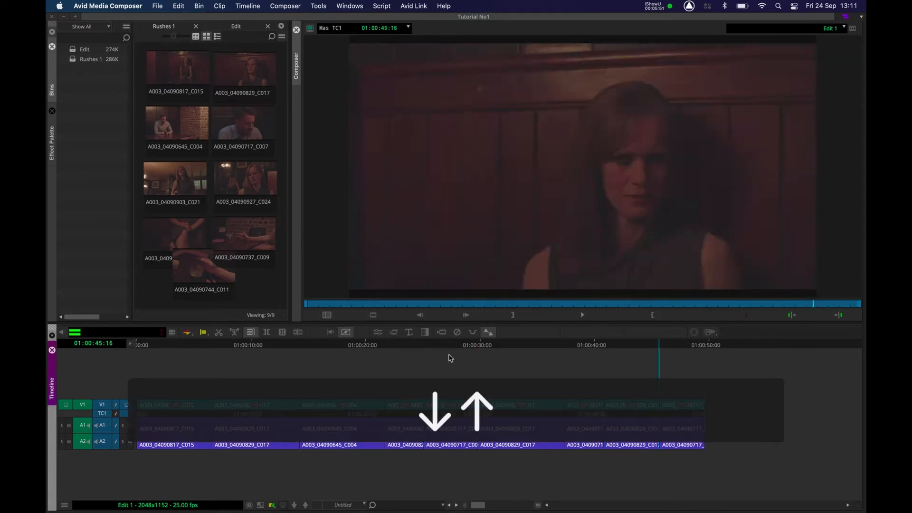
key(Up)
key(Up)
key(Up)
key(Up)
key(Up)
key(Up)
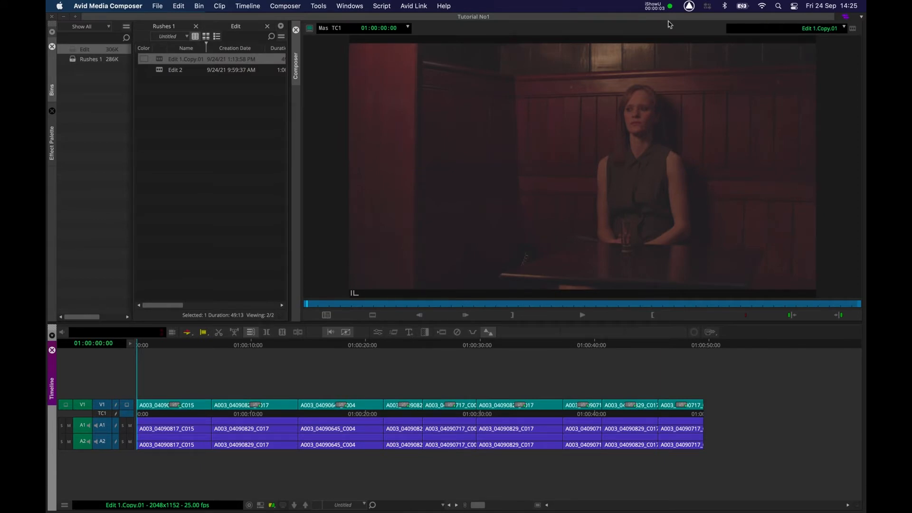
Play Edit 1.Copy.01 from its start and park the playhead at 01:00:01:04 in the first clip.
click(141, 347)
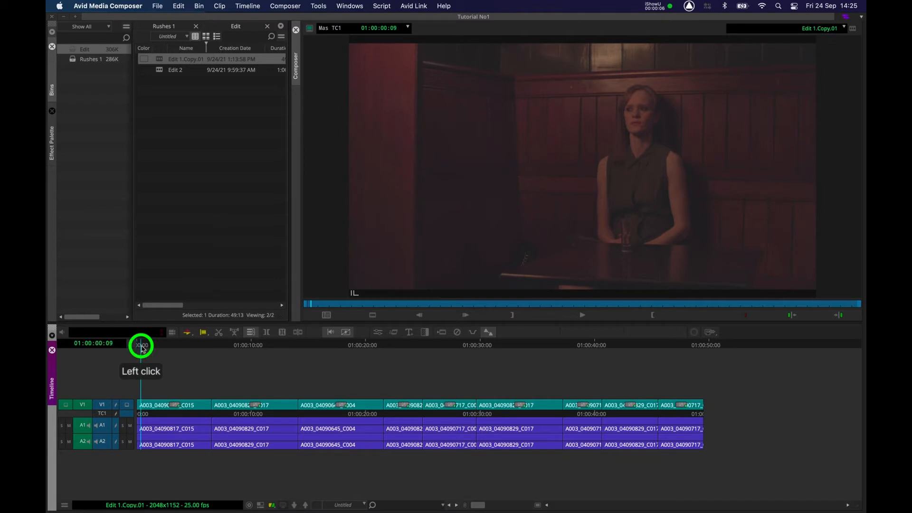
click(330, 333)
mouse_move(142, 352)
mouse_down()
mouse_move(227, 351)
mouse_move(136, 348)
mouse_up()
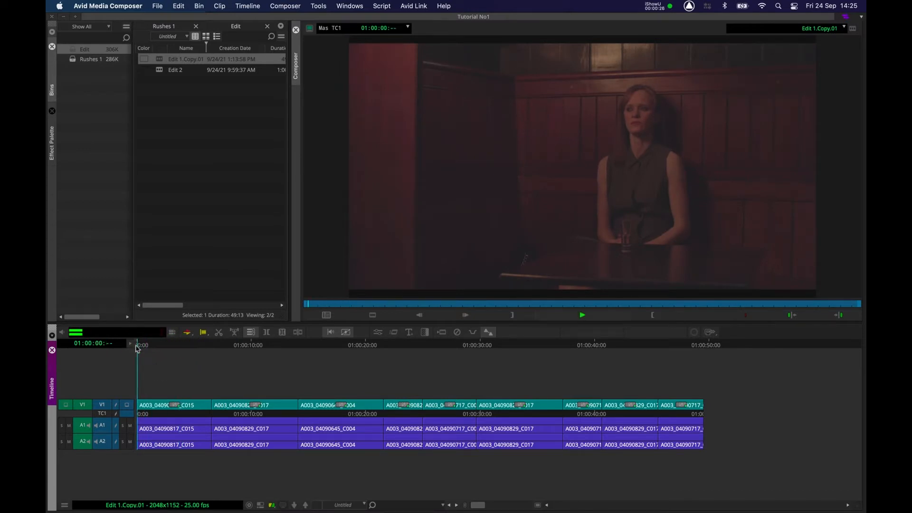
key(space)
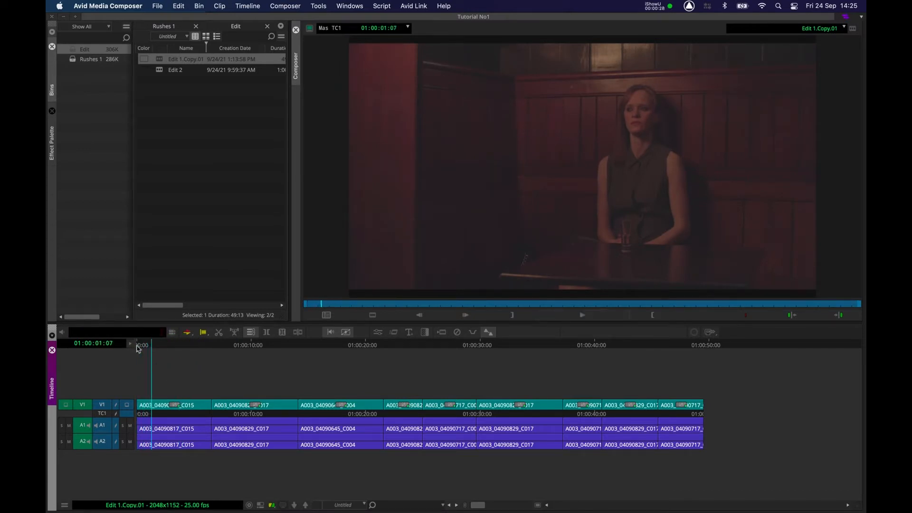
click(138, 347)
mouse_move(137, 347)
mouse_down()
mouse_move(146, 347)
mouse_move(136, 347)
mouse_up()
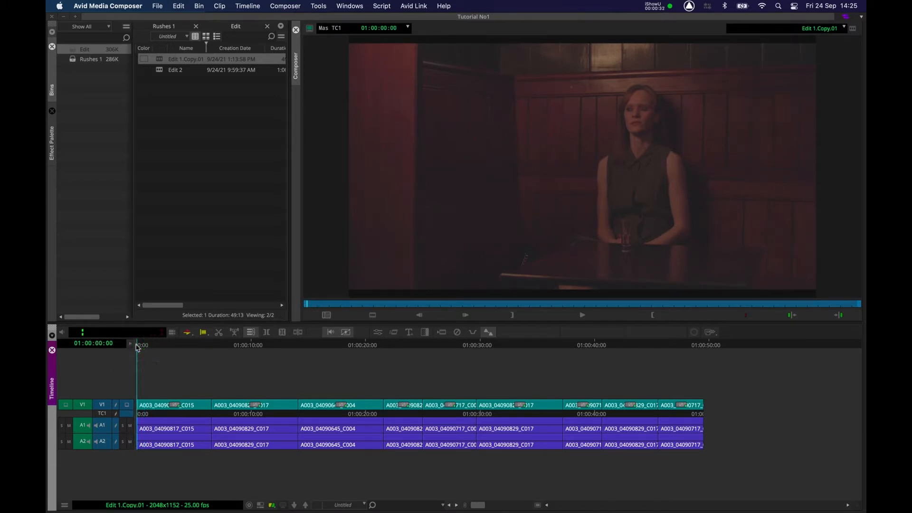
key(space)
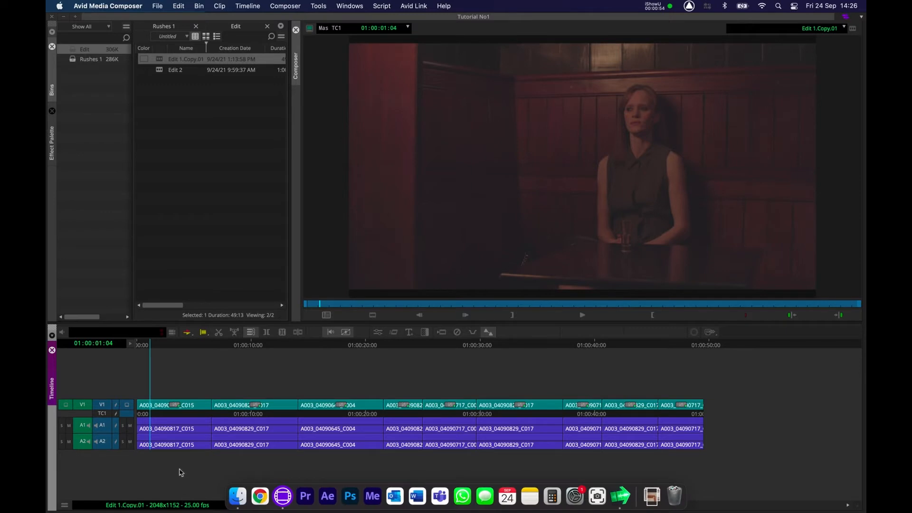
Remove the opening of the first clip up to the playhead and close the gap on all tracks.
mouse_move(182, 373)
mouse_down()
mouse_move(179, 429)
mouse_move(187, 483)
mouse_move(196, 483)
mouse_move(162, 485)
mouse_move(204, 485)
mouse_up()
click(144, 430)
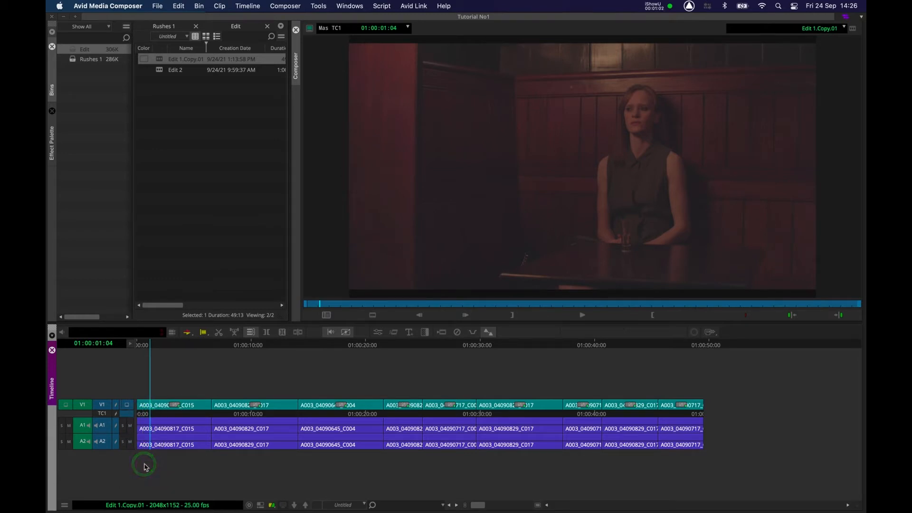
key(shift+i)
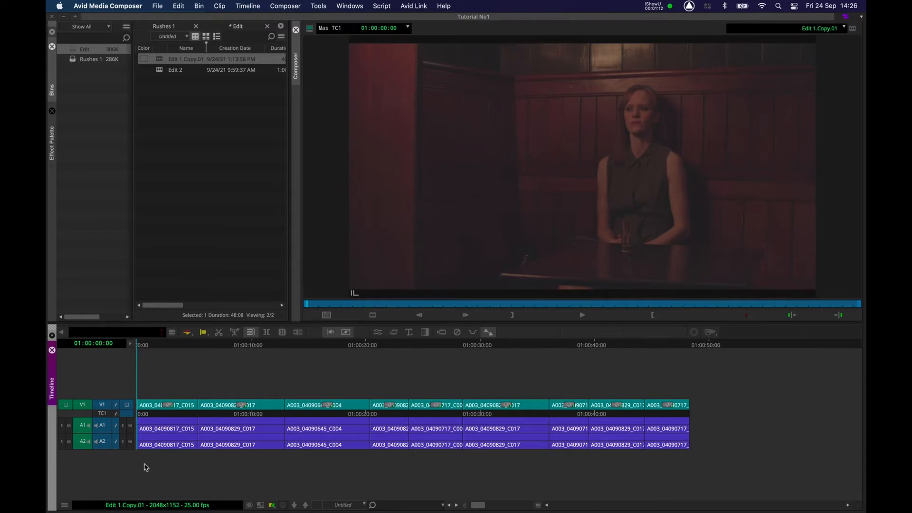
Play on, park the playhead at 01:00:11:24, and remove the rest of the second clip, A003_04090829_C017, closing the gap.
key(space)
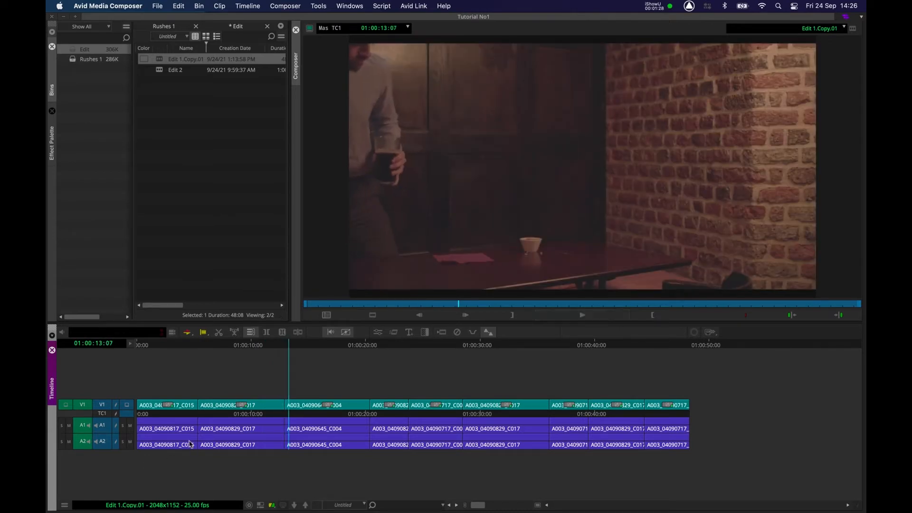
mouse_move(274, 348)
mouse_down()
mouse_move(285, 349)
mouse_move(259, 351)
mouse_move(274, 357)
mouse_up()
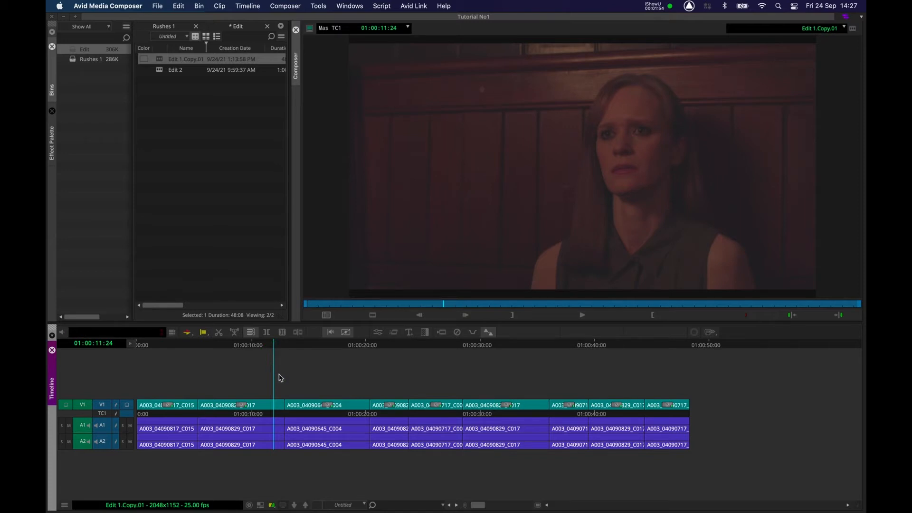
click(280, 380)
drag(279, 379, 281, 465)
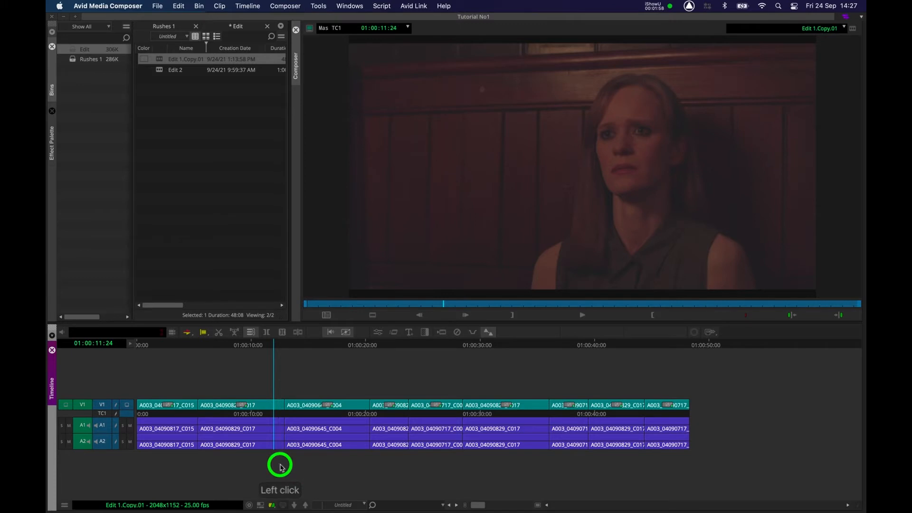
key(shift+o)
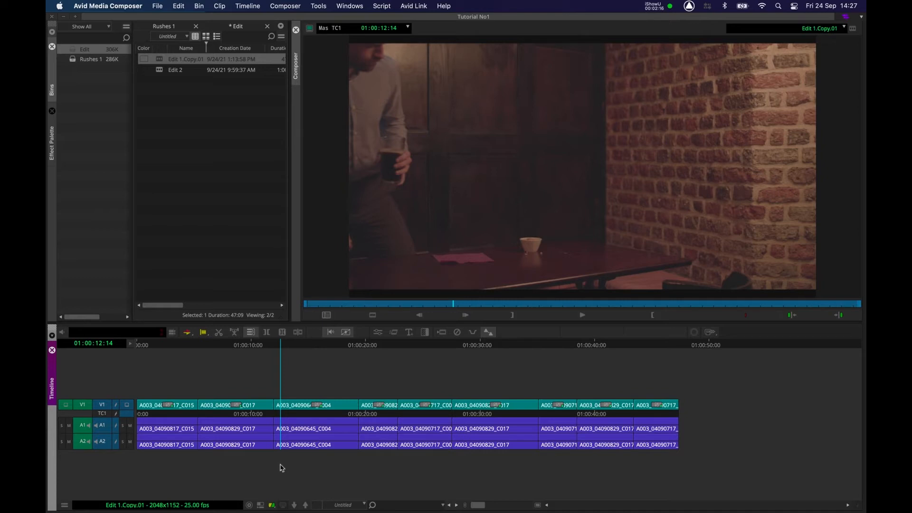
Play around the end of clip A003_04090645_C004 and park the playhead at 01:00:19:06, just before its outgoing cut.
key(space)
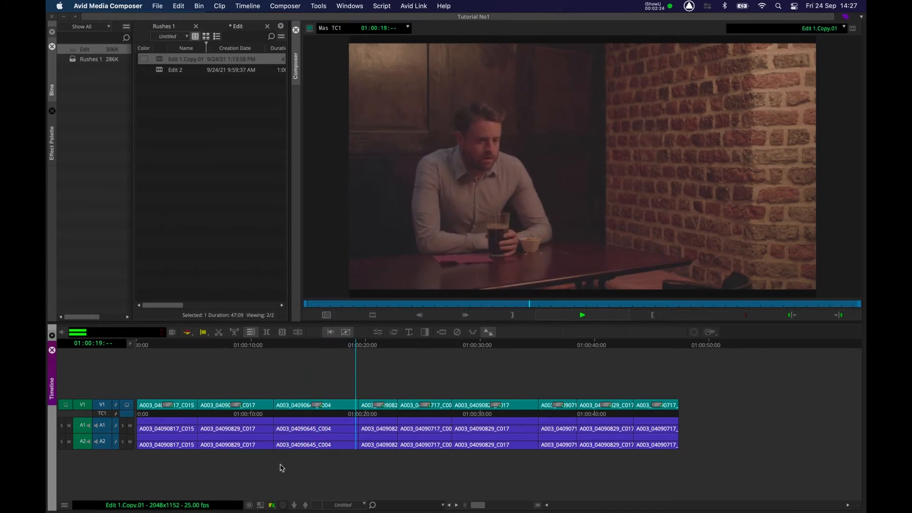
key(space)
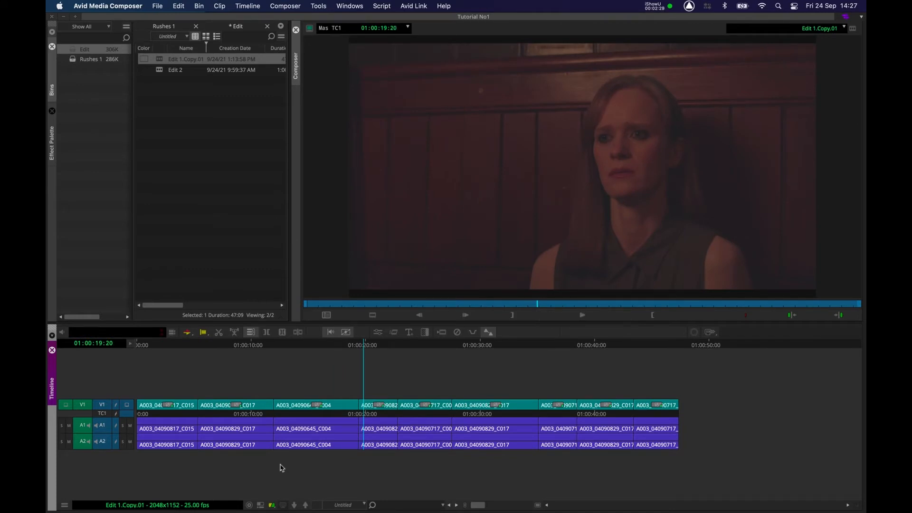
drag(316, 343, 343, 344)
key(space)
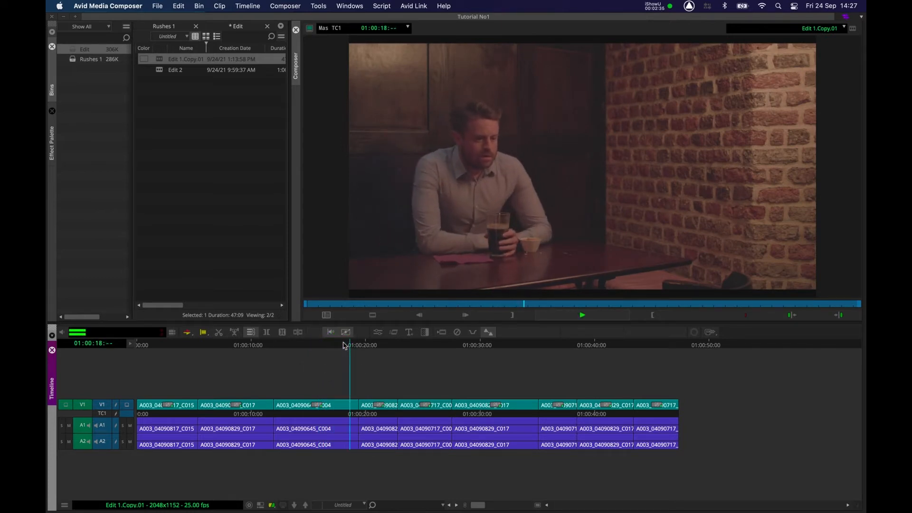
key(space)
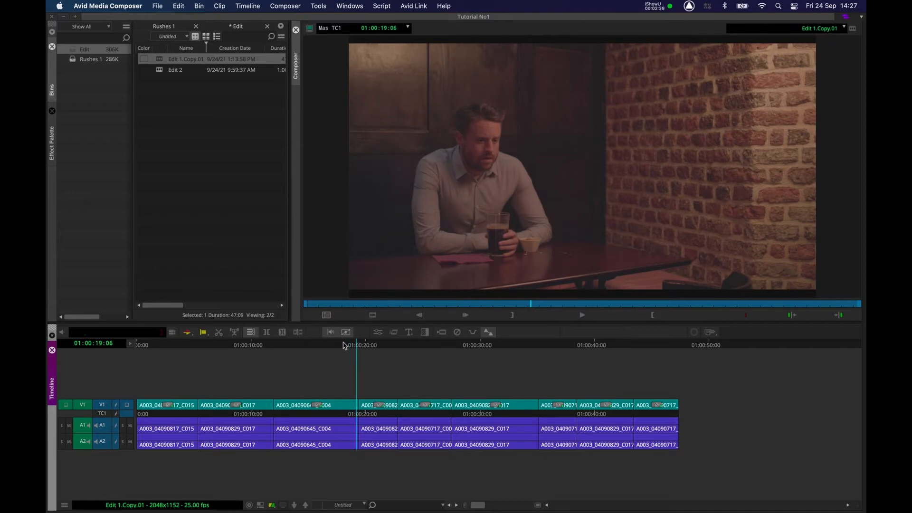
Enter trim mode at the cut after A003_04090645_C004, select only the outgoing side, and trim the cut dynamically to 01:00:19:16.
key(u)
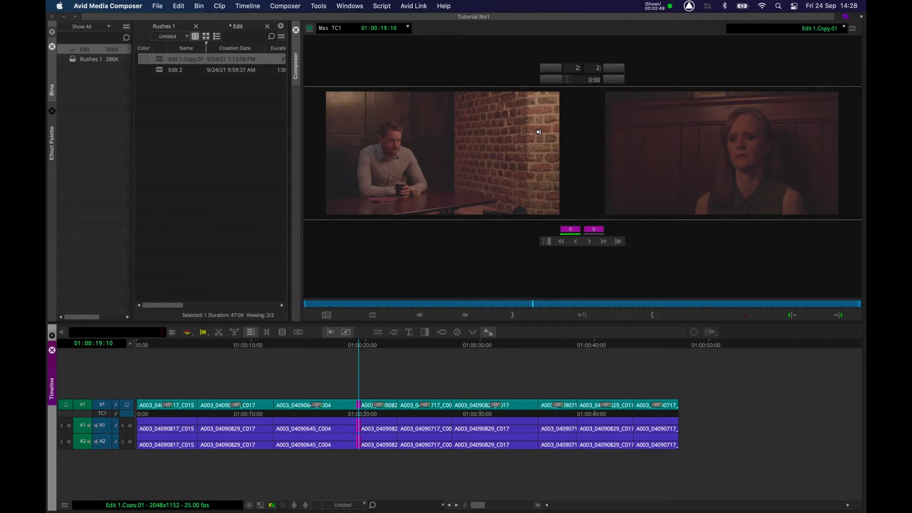
click(605, 148)
key(p)
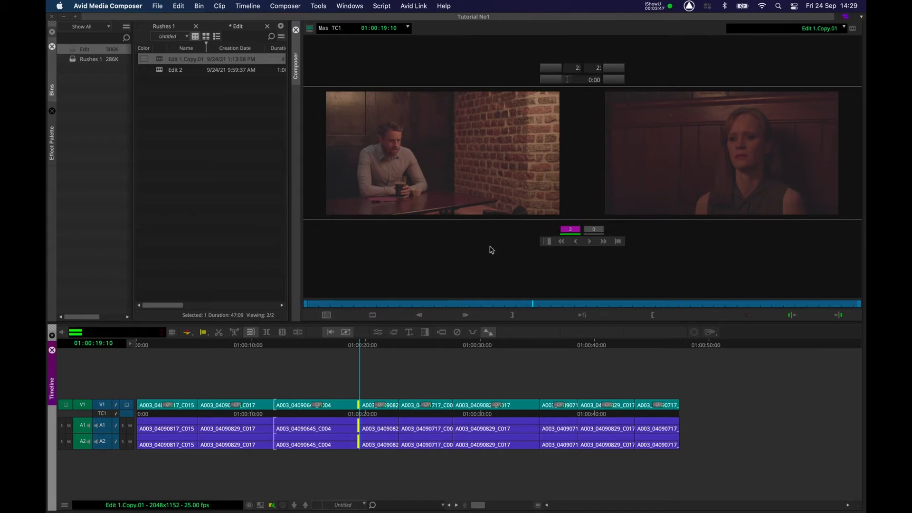
key(slash)
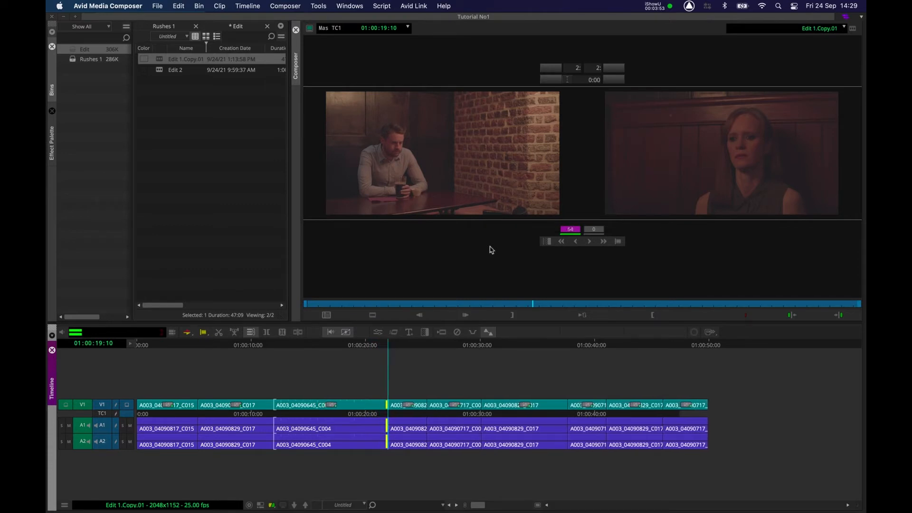
key(k)
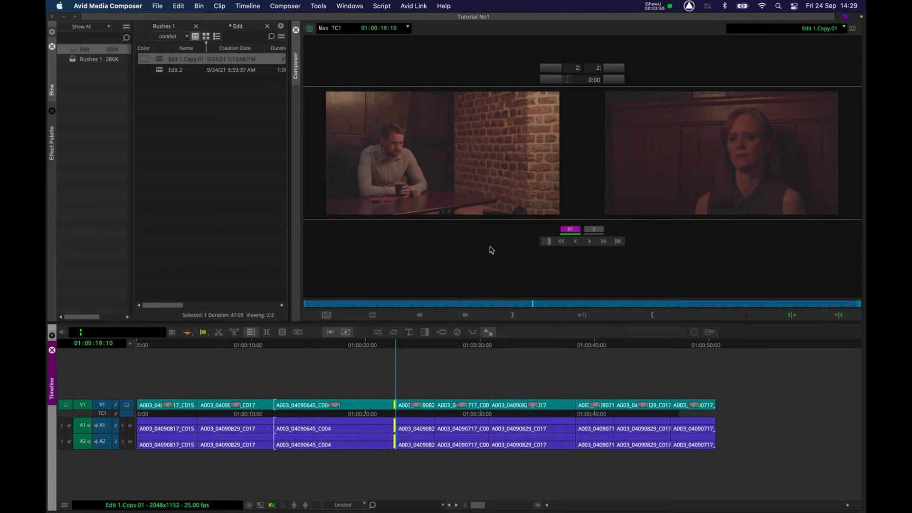
key(j)
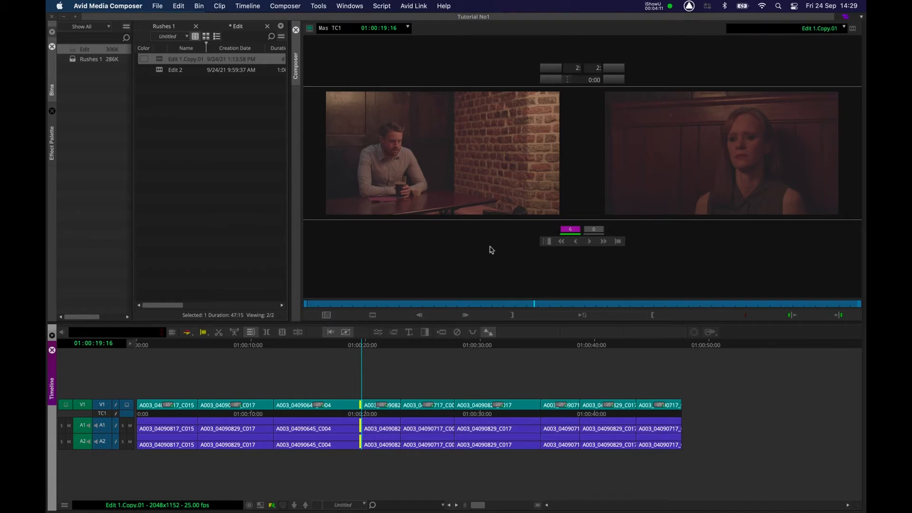
Trim the outgoing side of the cut dynamically in both directions, settle it at 01:00:21:22, and leave trim mode.
key(l)
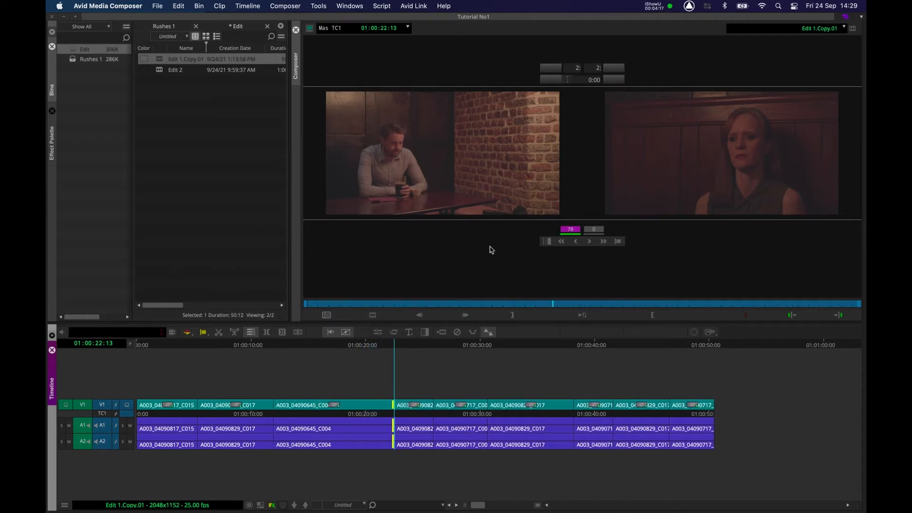
key(j)
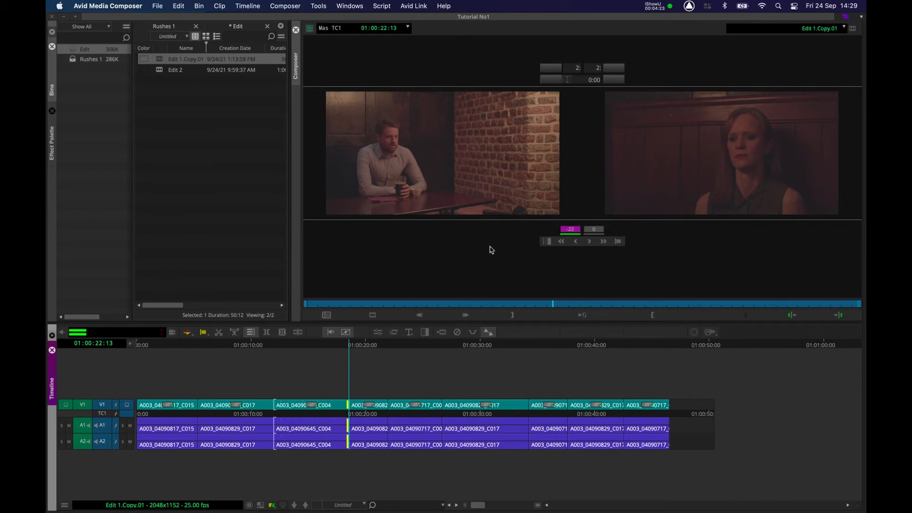
key(k)
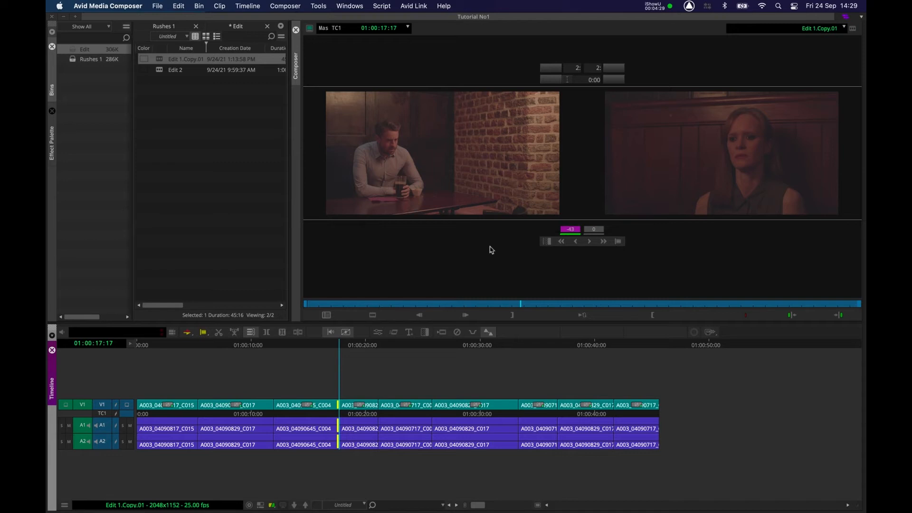
key(l)
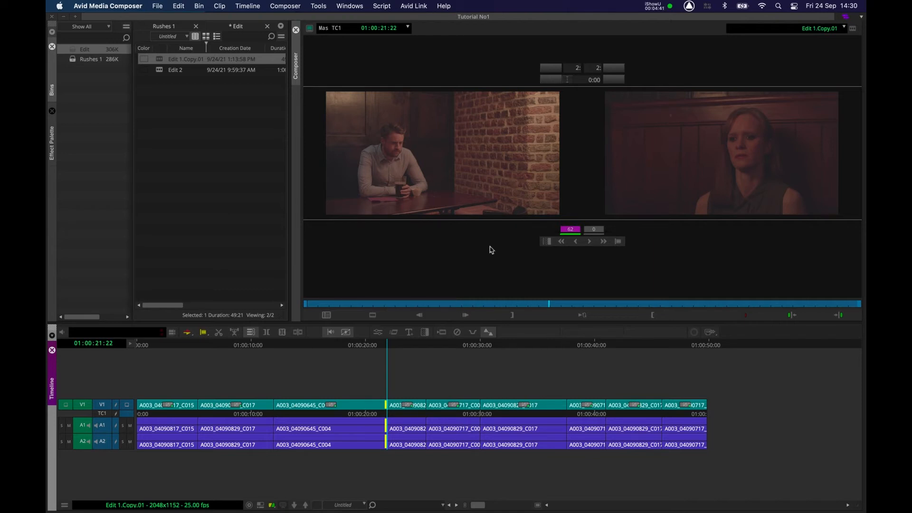
key(Escape)
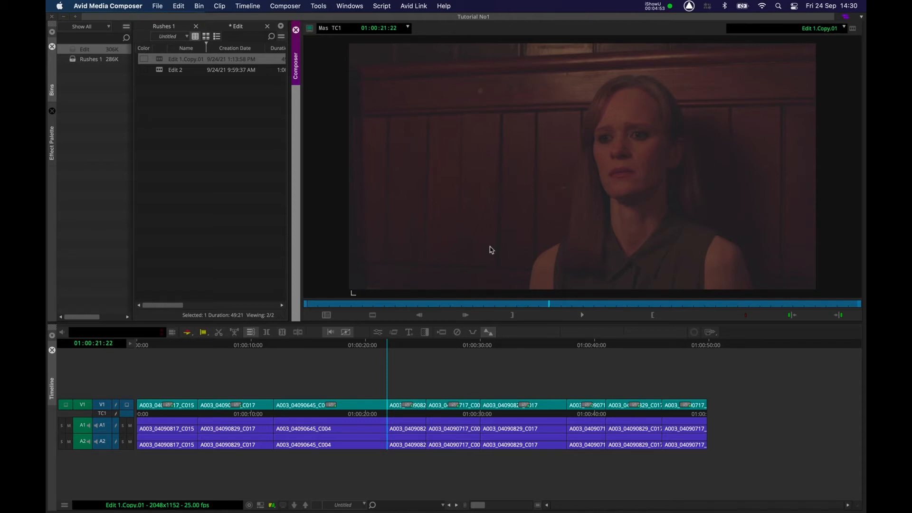
Play on from the trimmed cut, then shuttle backwards and forwards across it to review the edit.
key(space)
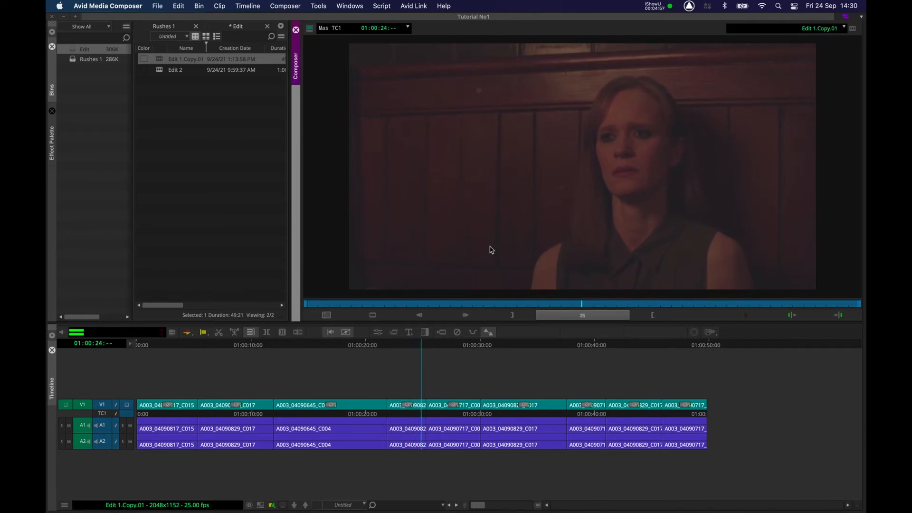
key(space)
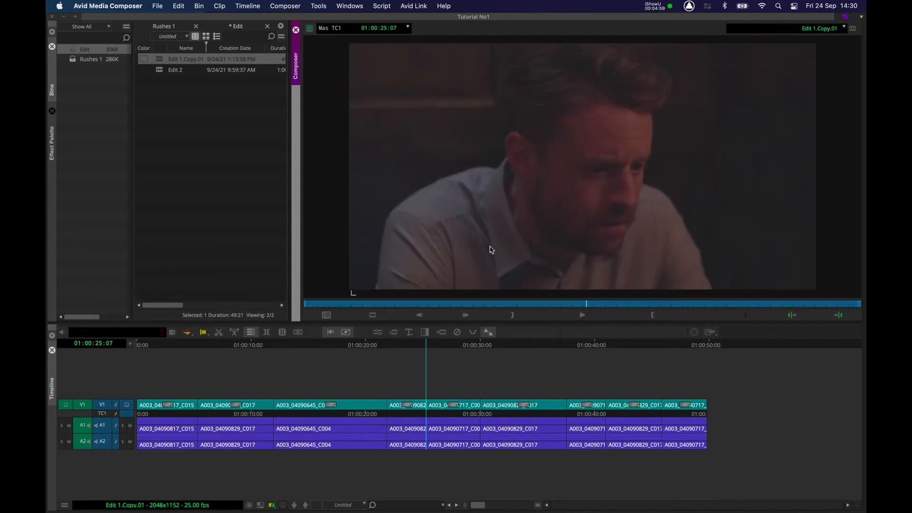
key(j)
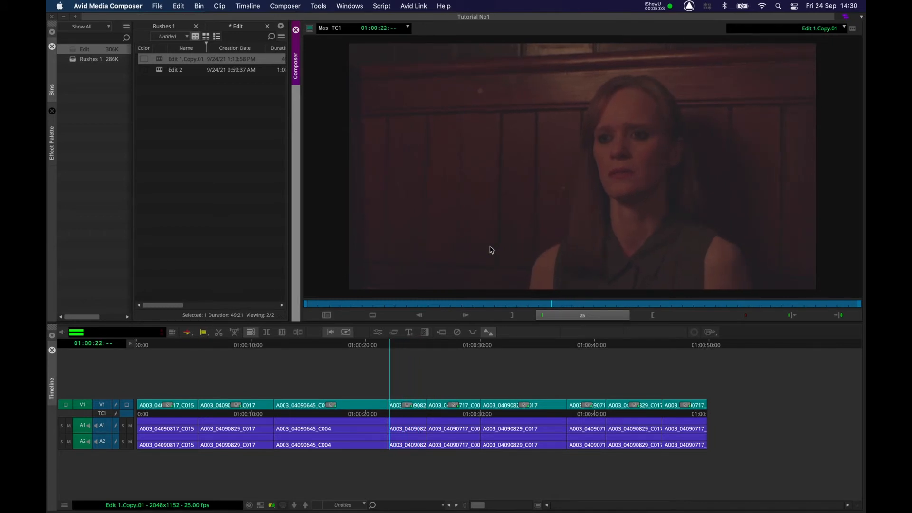
key(k)
key(l)
key(k)
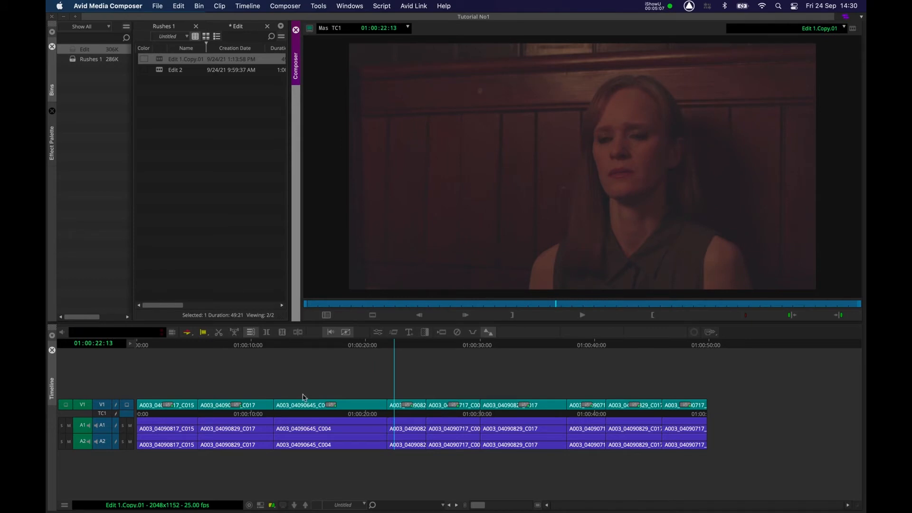
Enter trim mode at the 01:00:21:22 cut, select only the incoming side, extend the incoming clip's head by 35 frames dynamically, and leave trim mode.
click(382, 346)
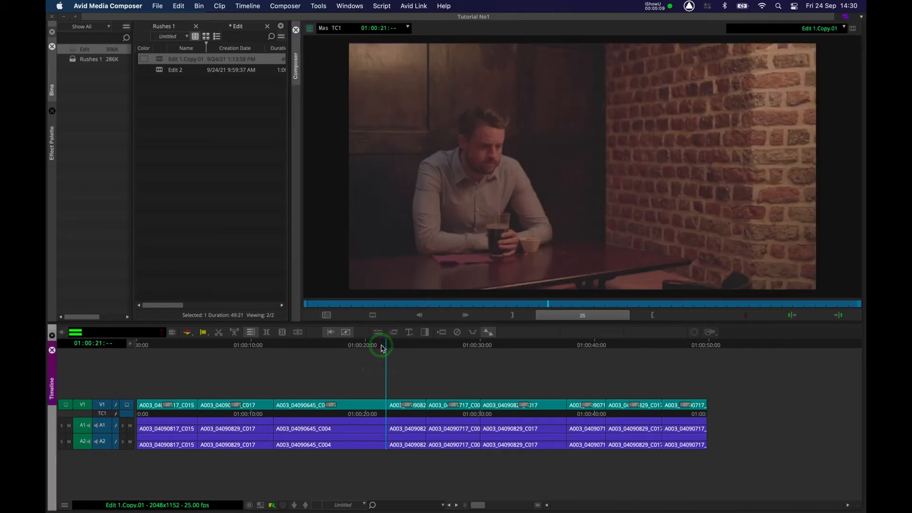
key(u)
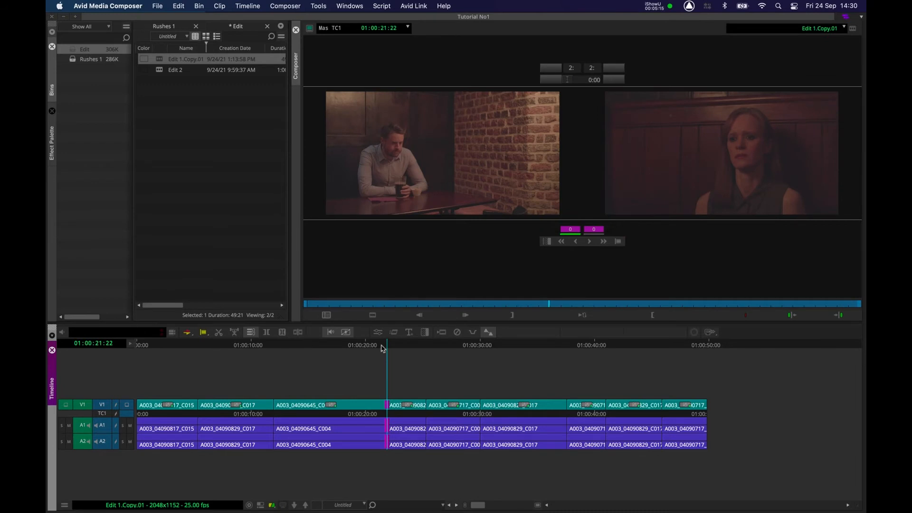
key(bracketright)
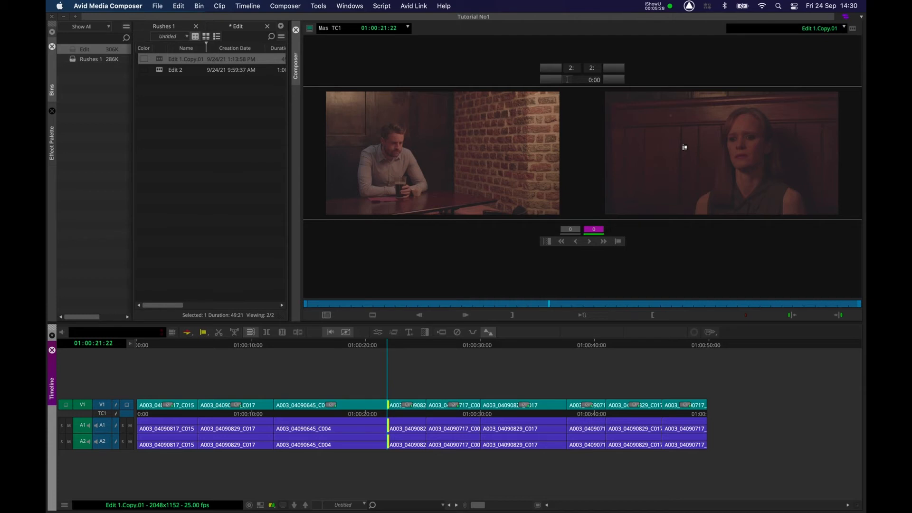
key(j)
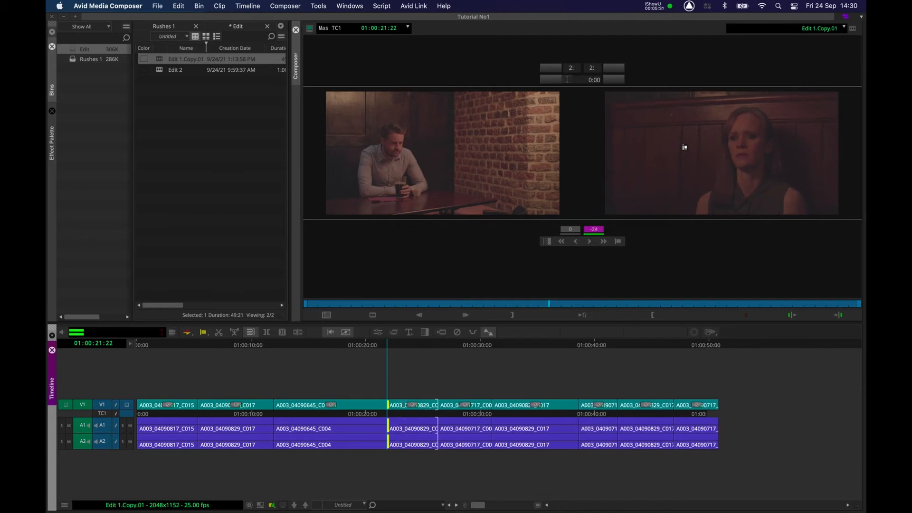
key(k)
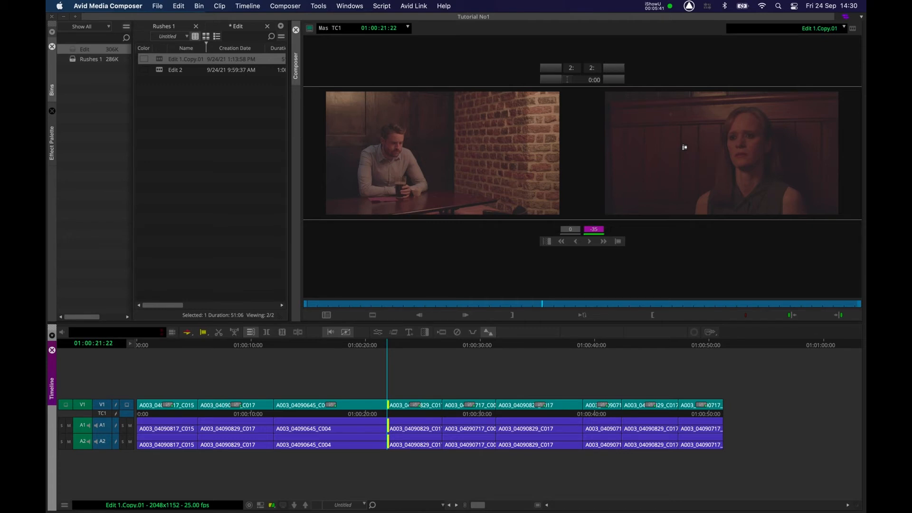
click(685, 147)
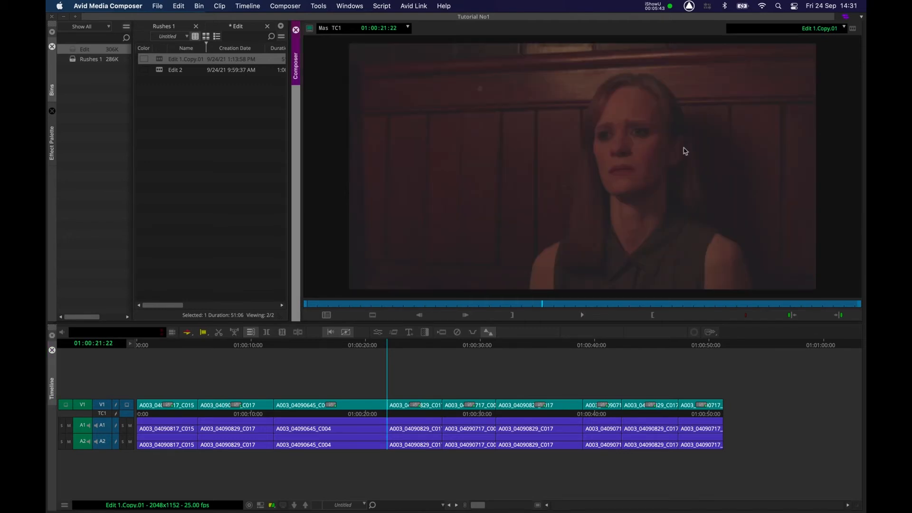
Play past the next cut, trim only its outgoing side dynamically in both directions, settle it at 01:00:29:04, and leave trim mode.
key(space)
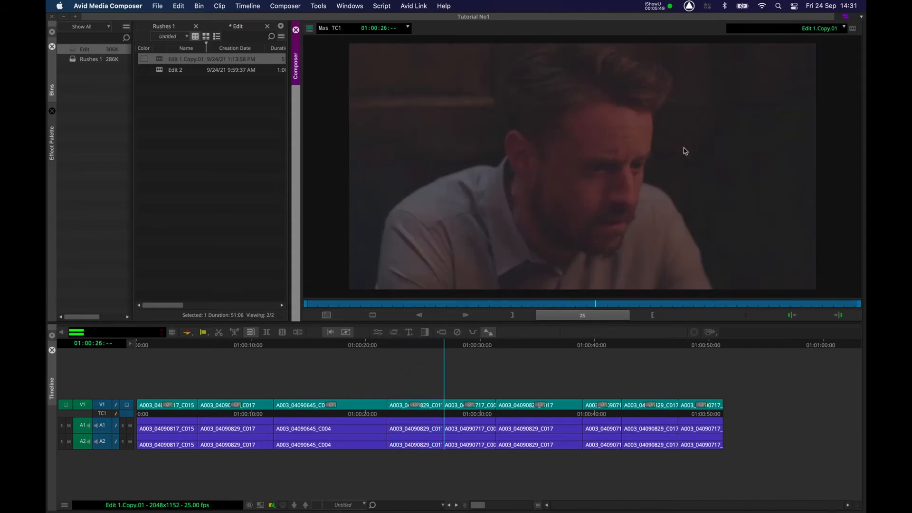
key(space)
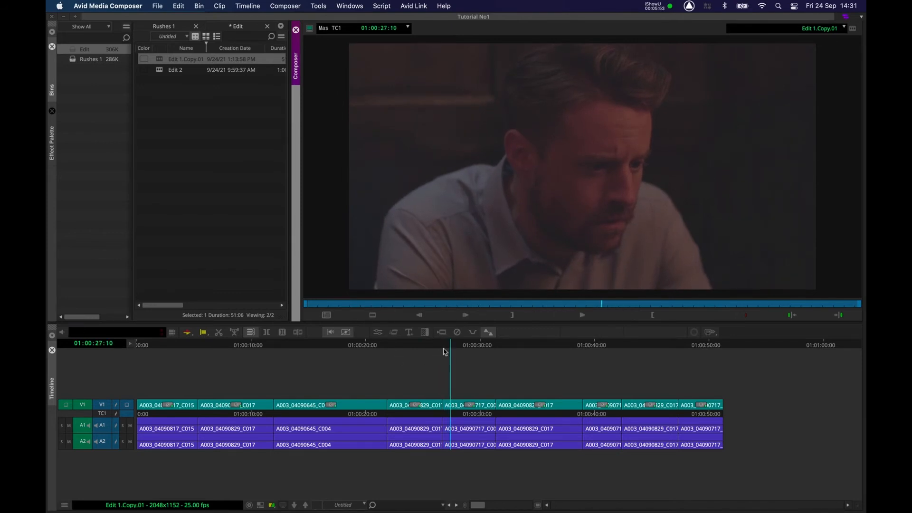
key(u)
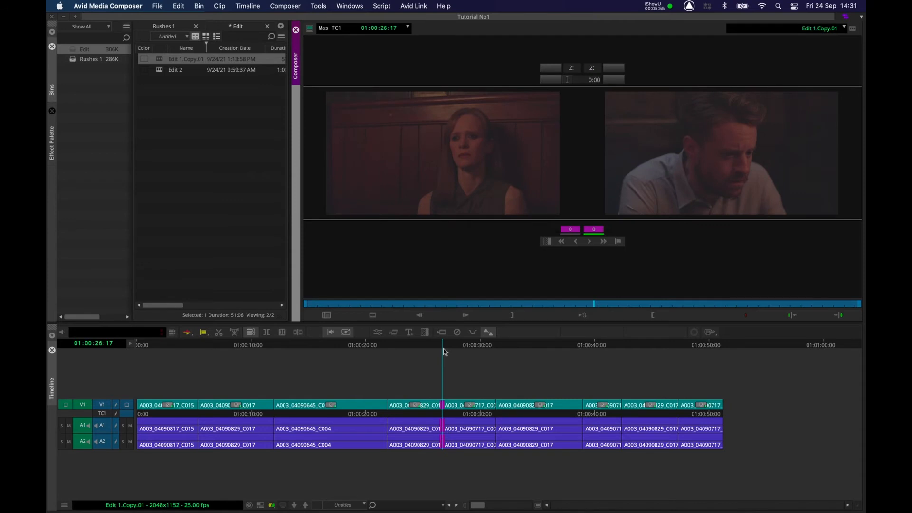
key(p)
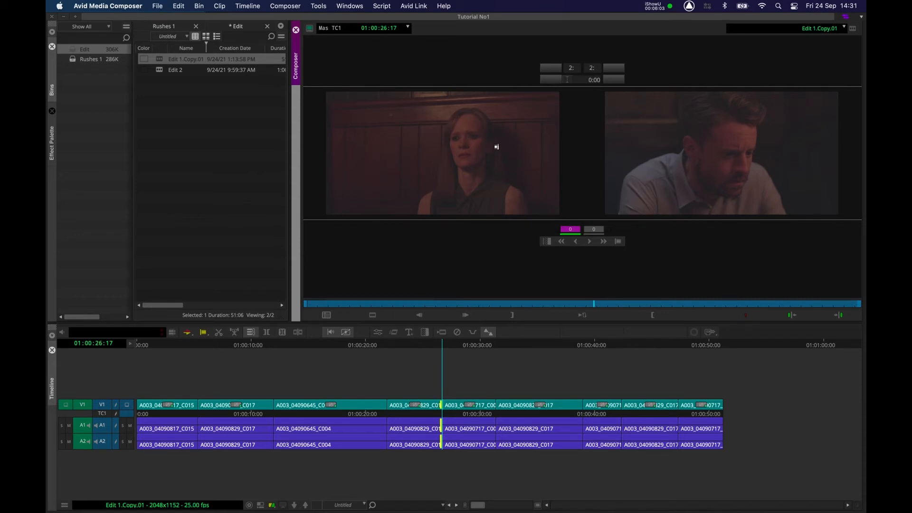
key(k+l)
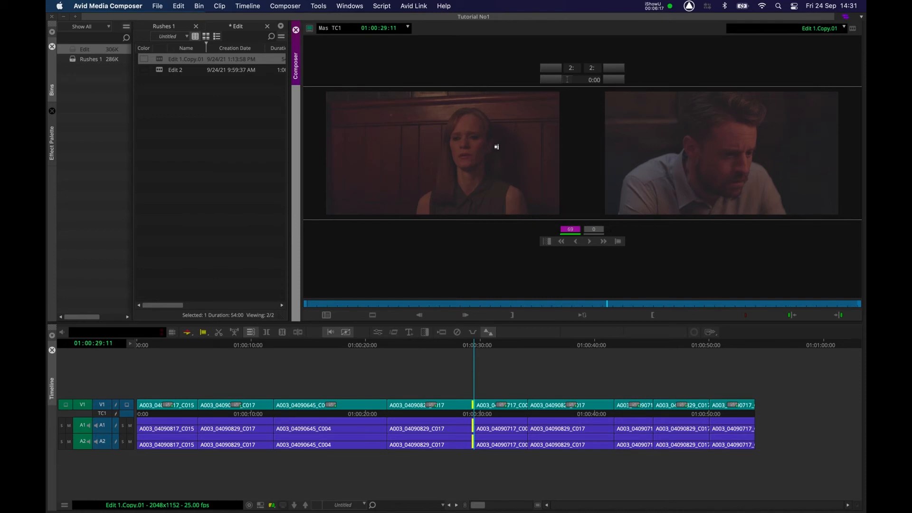
key(k+j)
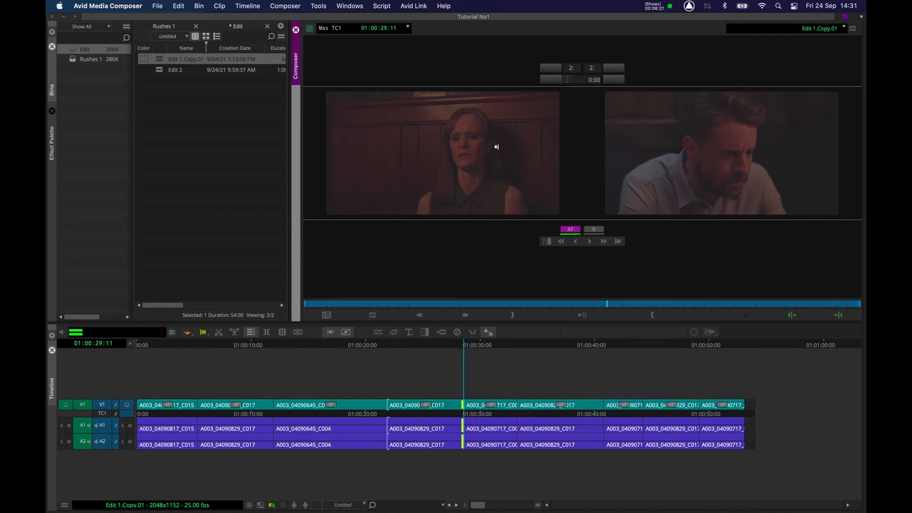
key(k+l)
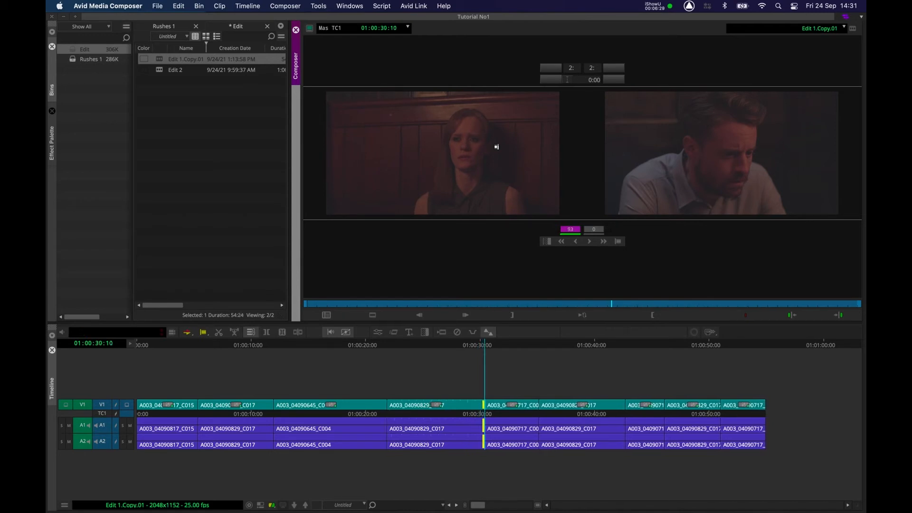
key(j)
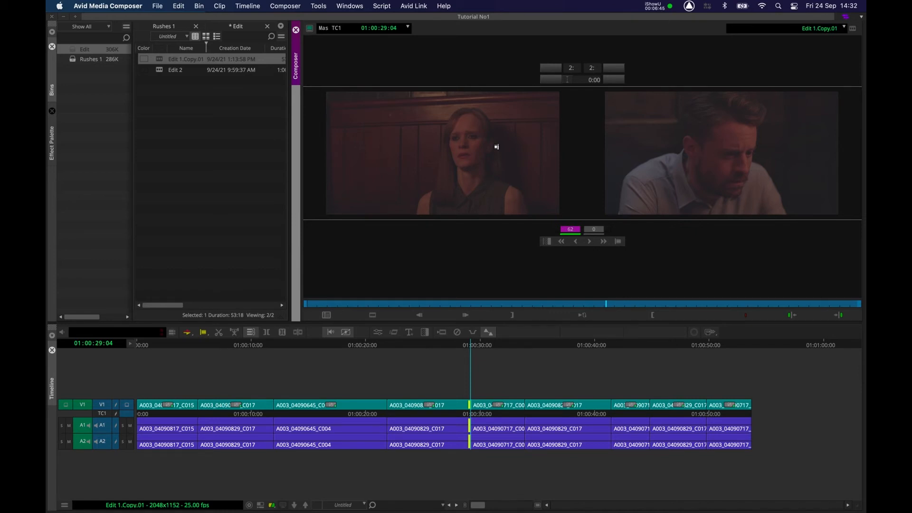
key(Escape)
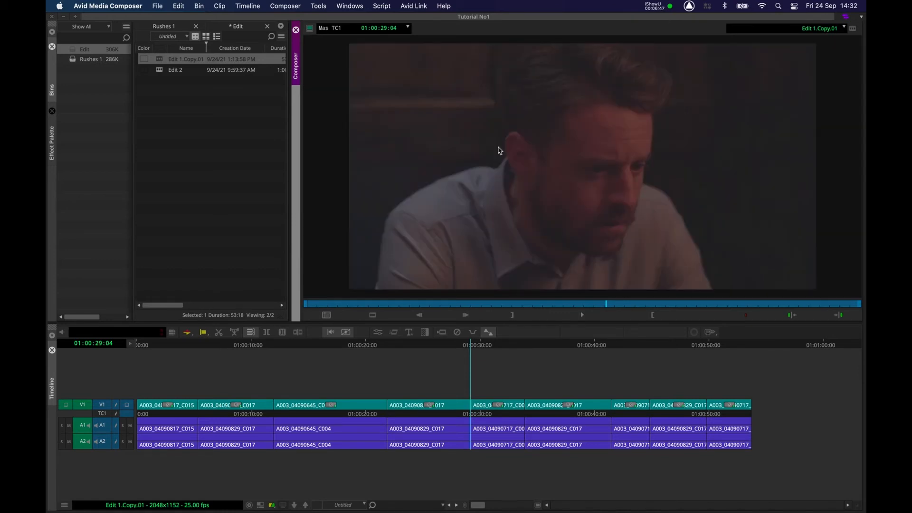
Play to the cut after A003_04090717_C007, extend its outgoing side dynamically to 01:00:40:00, and leave trim mode.
key(space)
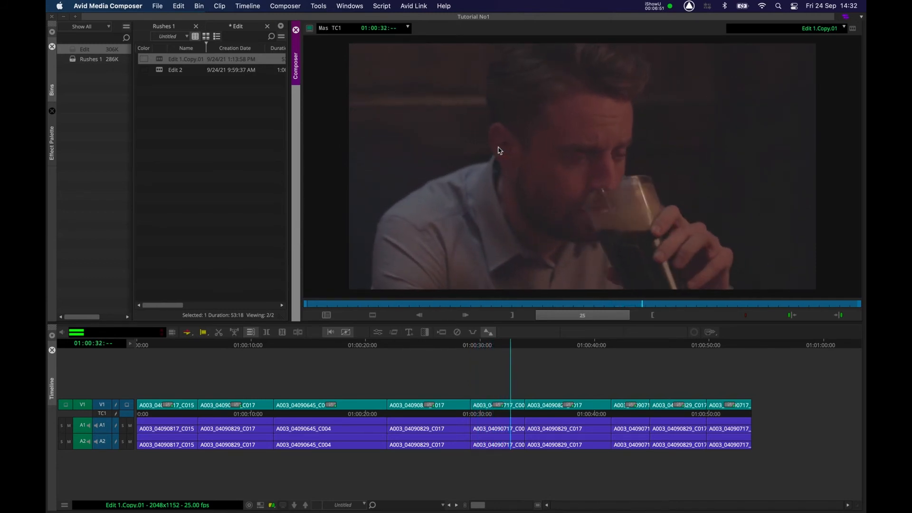
key(space)
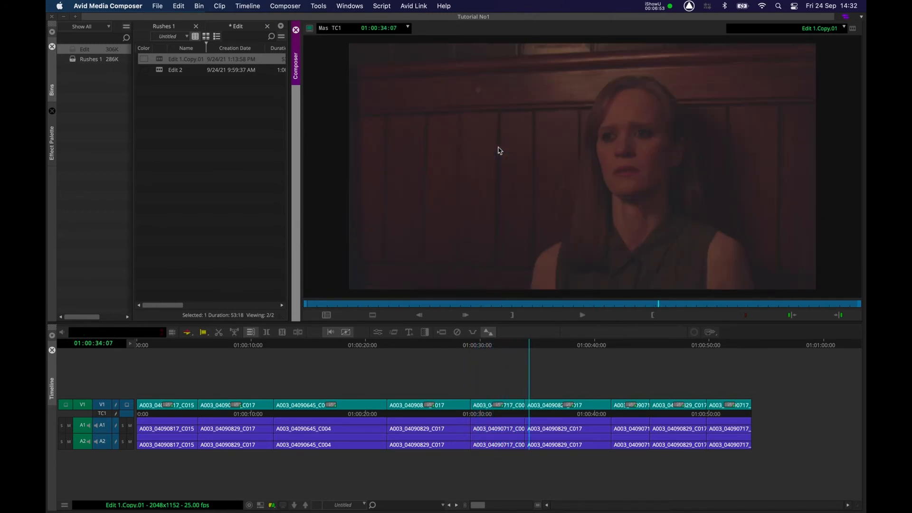
click(518, 345)
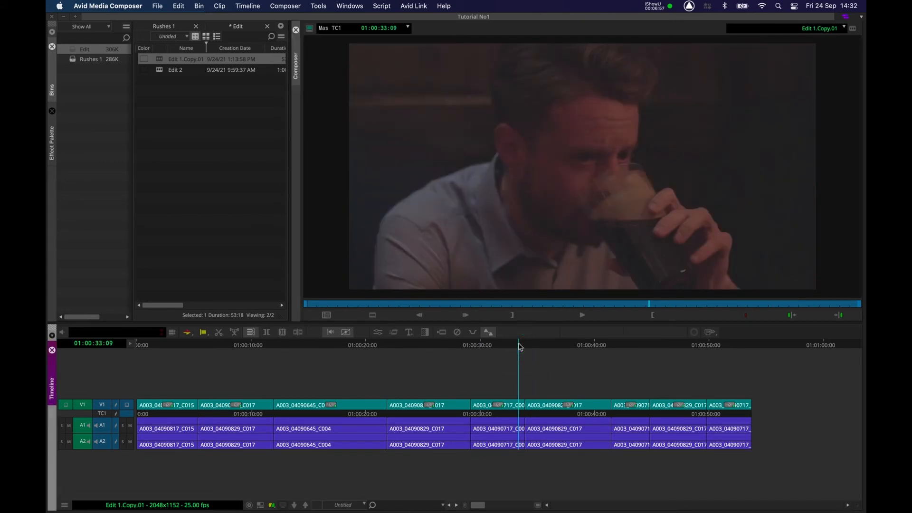
key(u)
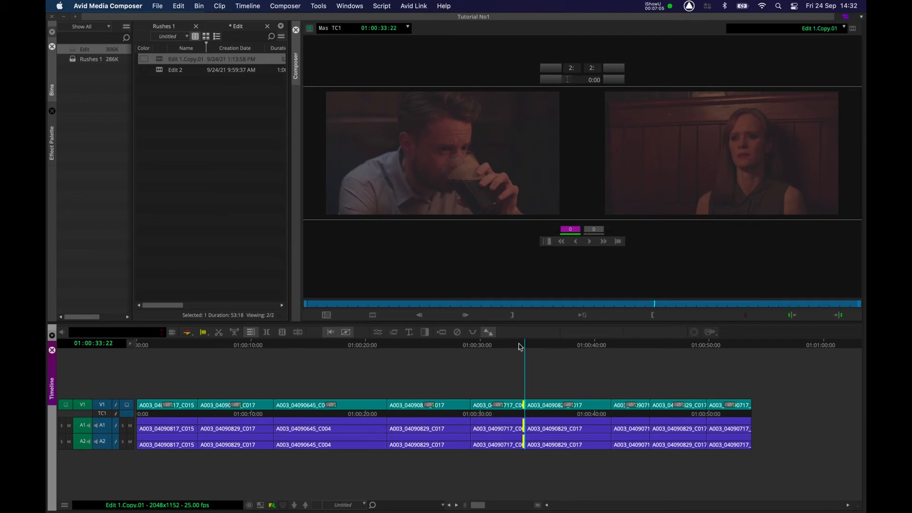
key(l)
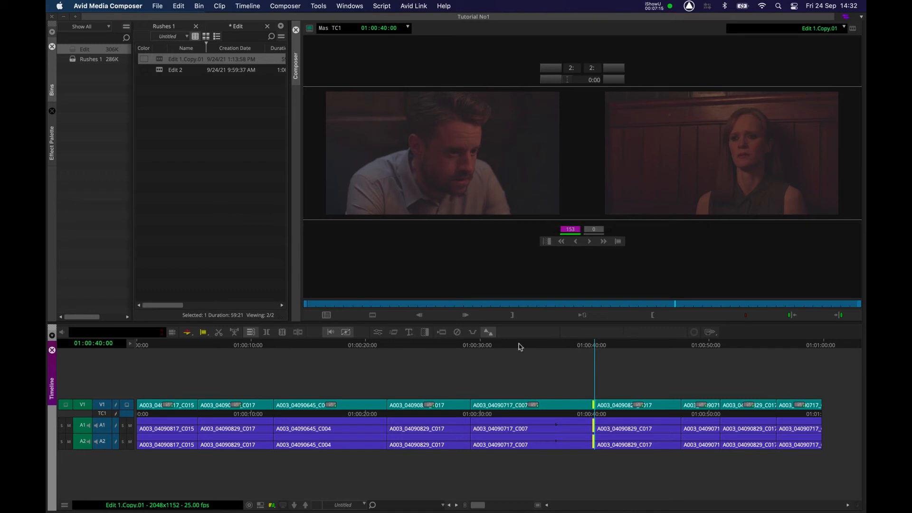
key(u)
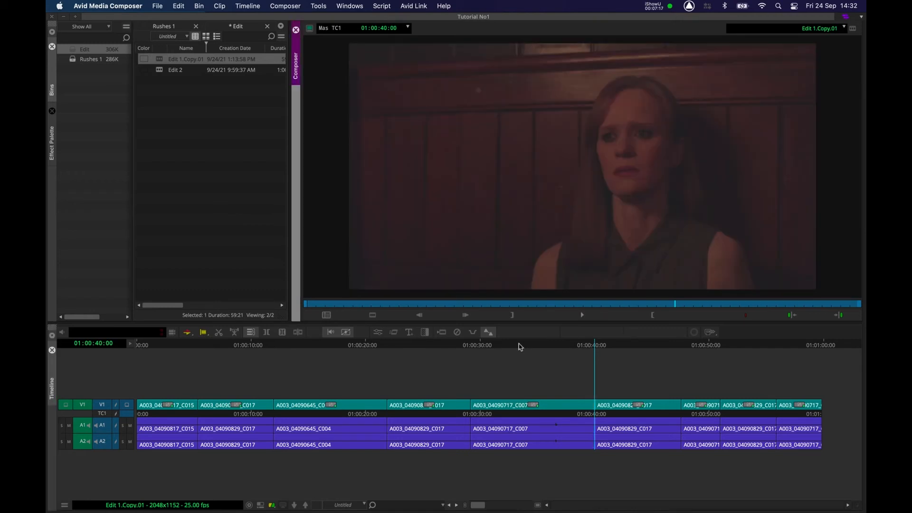
Review the extended cut by playing on from it, then replay from 01:00:39:13 through to 01:00:51:09.
key(l)
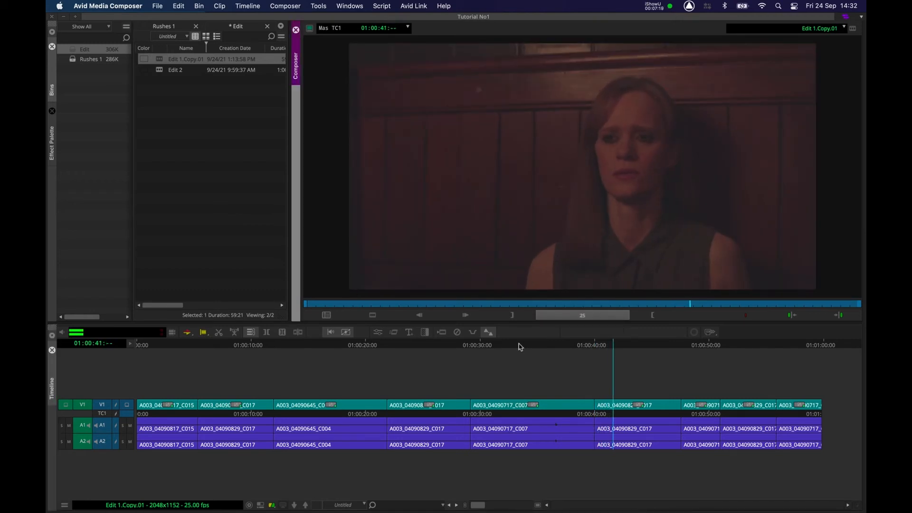
key(k)
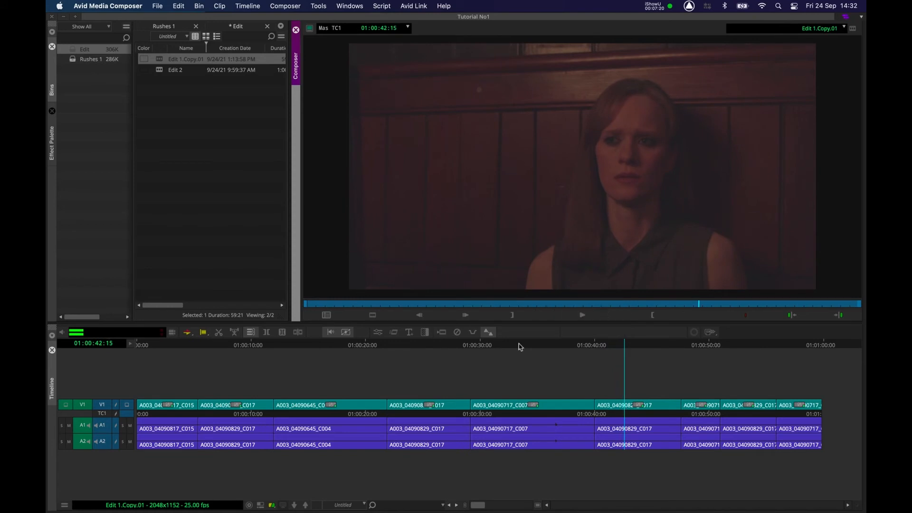
click(590, 347)
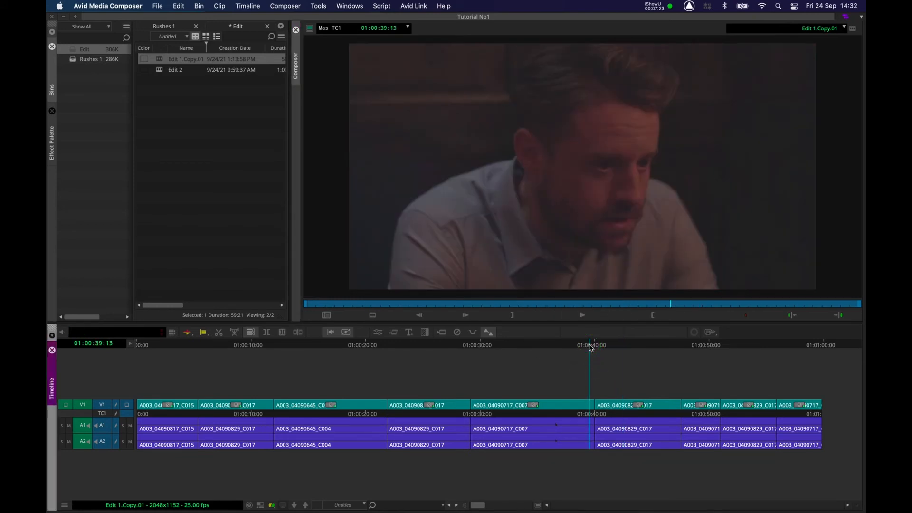
key(l)
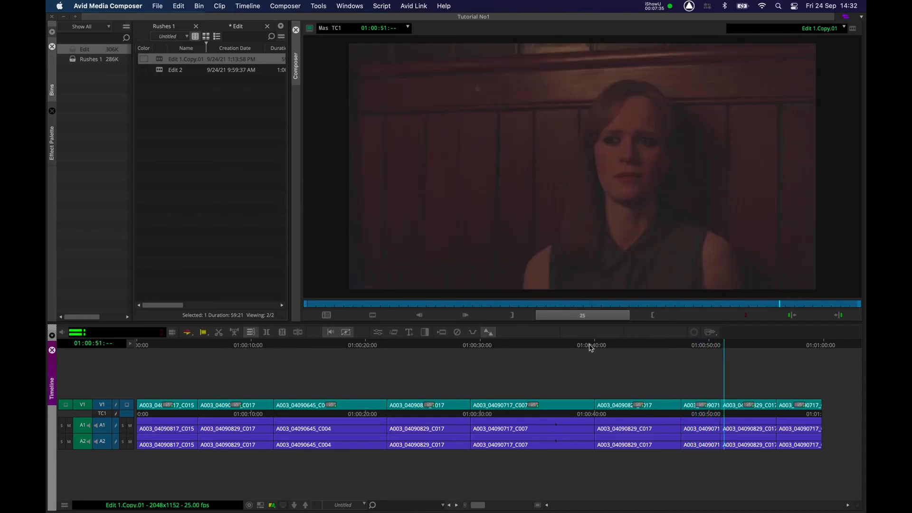
key(space)
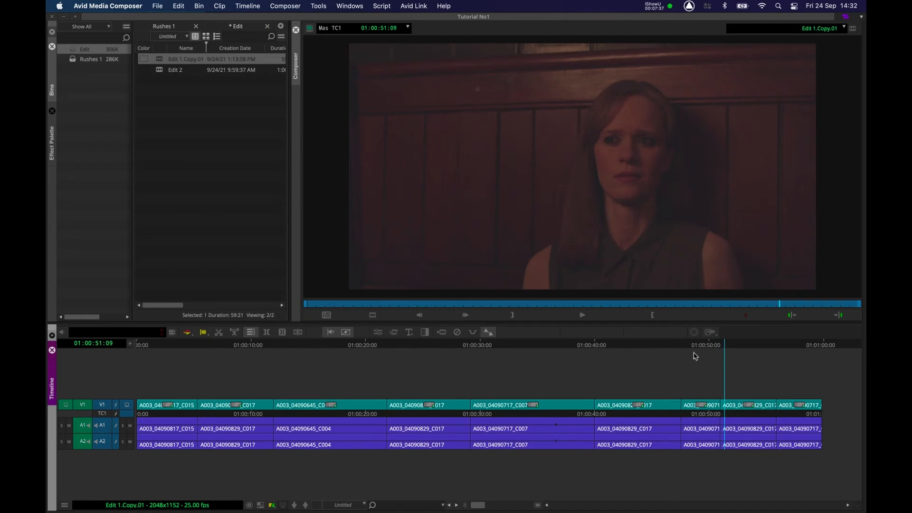
Step frame by frame through the end of the short clip before the 01:00:50:24 cut, then return the playhead to 01:00:49:20.
click(707, 346)
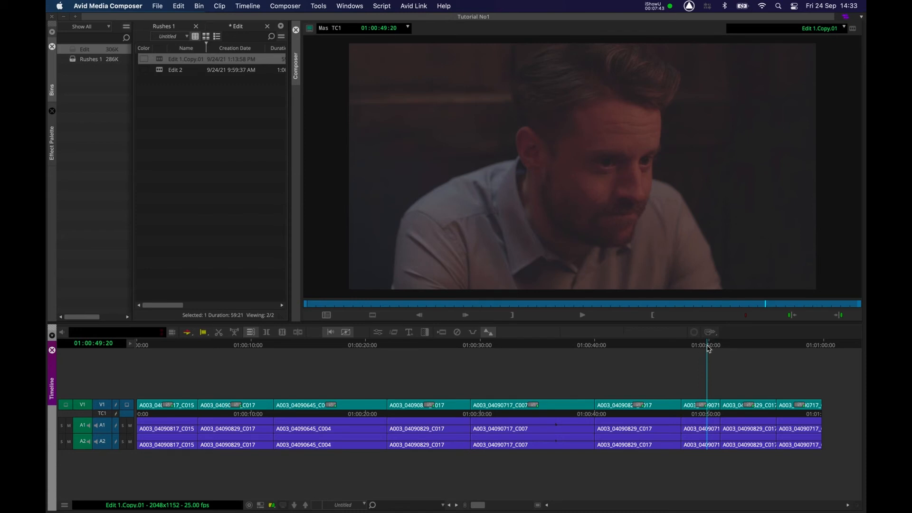
click(708, 347)
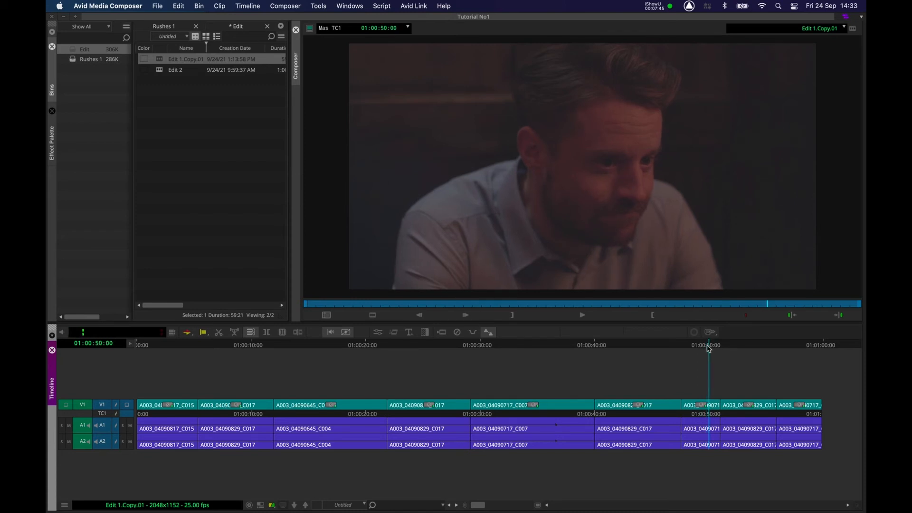
key(Right)
key(Right)
key(Right)
key(Right)
key(Right)
key(Right)
key(Right)
key(Right)
key(Right)
key(Right)
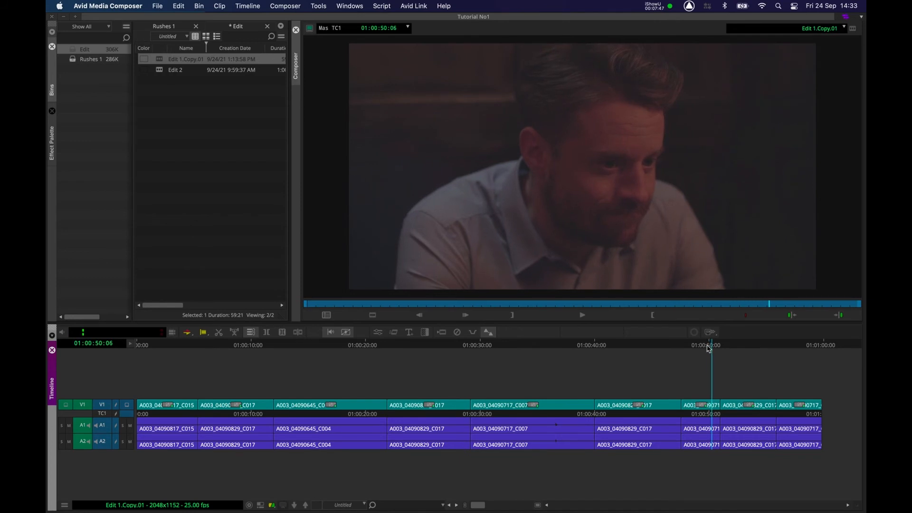
key(Right)
key(Right)
key(Right)
key(Right)
key(Right)
key(Right)
key(Right)
key(Right)
key(Right)
key(Right)
key(Right)
key(Right)
key(Right)
key(Left)
key(Left)
key(Left)
key(Left)
key(Left)
click(708, 348)
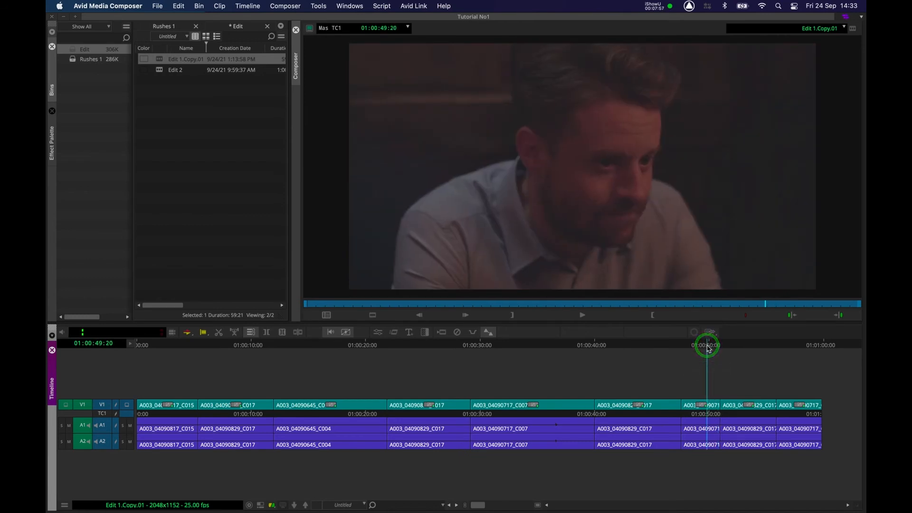
Replay the end of the short clip from 01:00:49:20 across the 01:00:50:24 cut, then play from 01:00:49:20 again up to 01:00:50:23.
key(space)
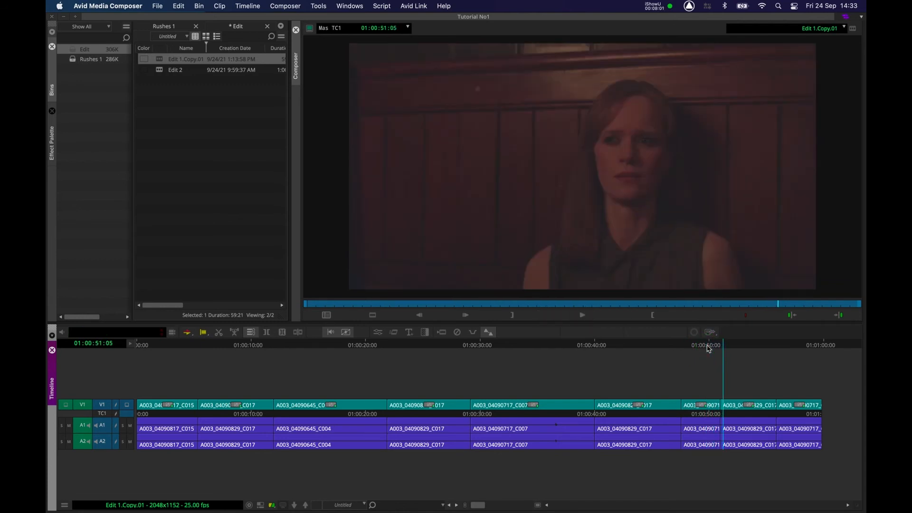
click(707, 348)
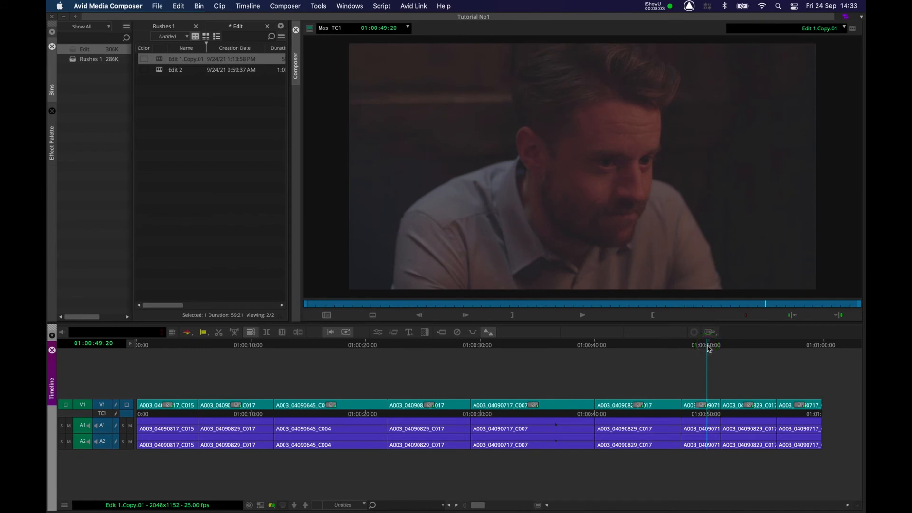
key(space)
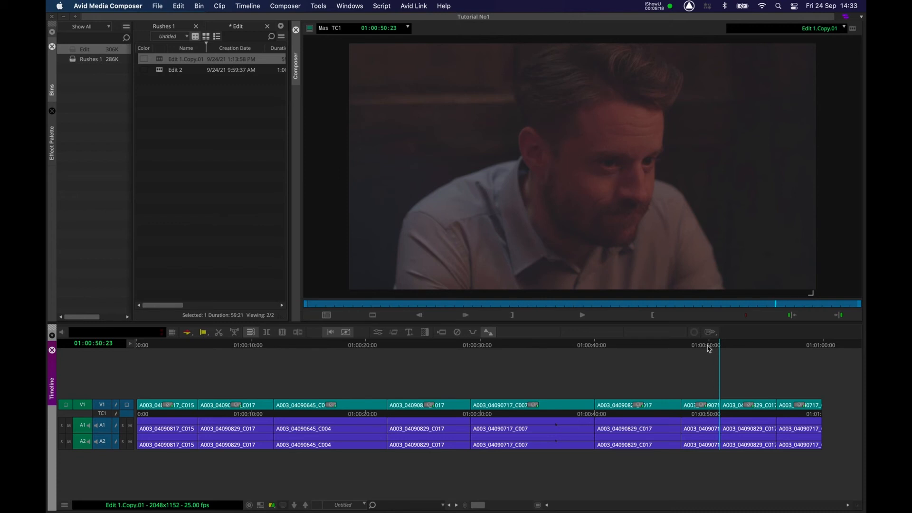
Extend only the outgoing side of the 01:00:50:24 cut dynamically by 63 frames to 01:00:53:12, then leave trim mode.
key(u)
key(p)
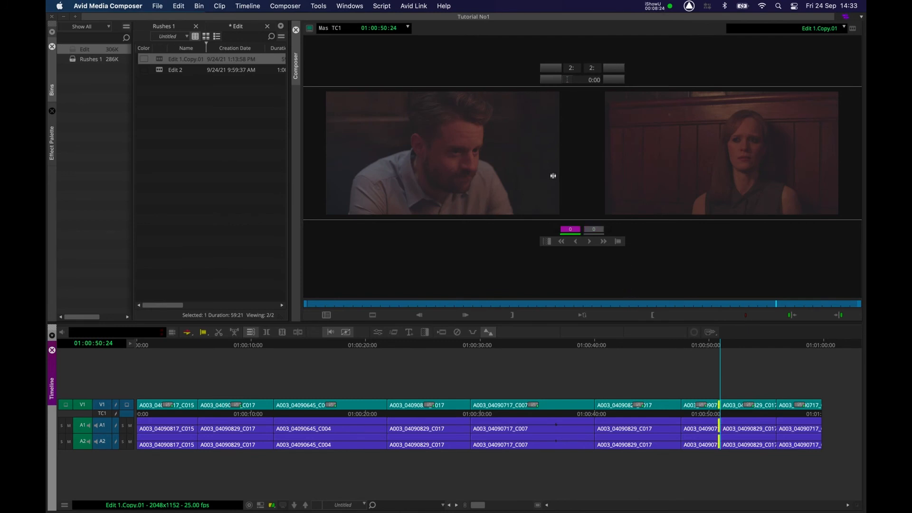
key(l)
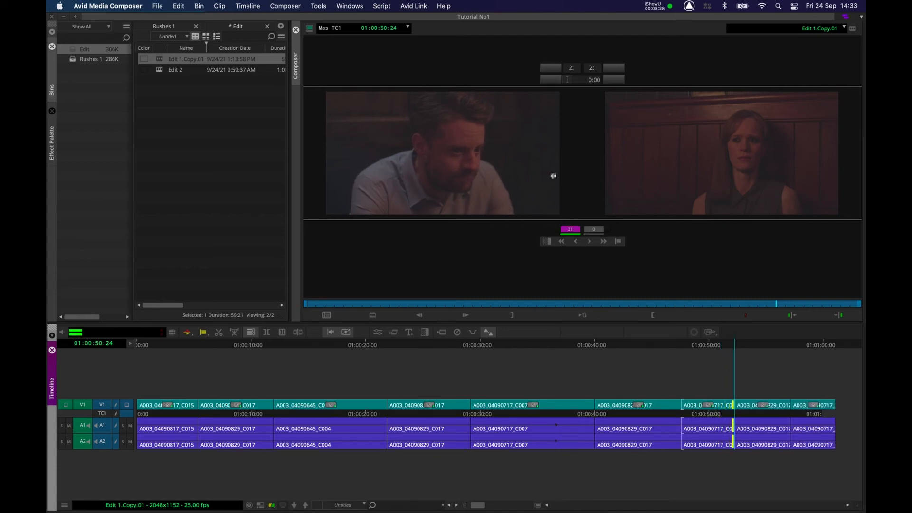
key(k)
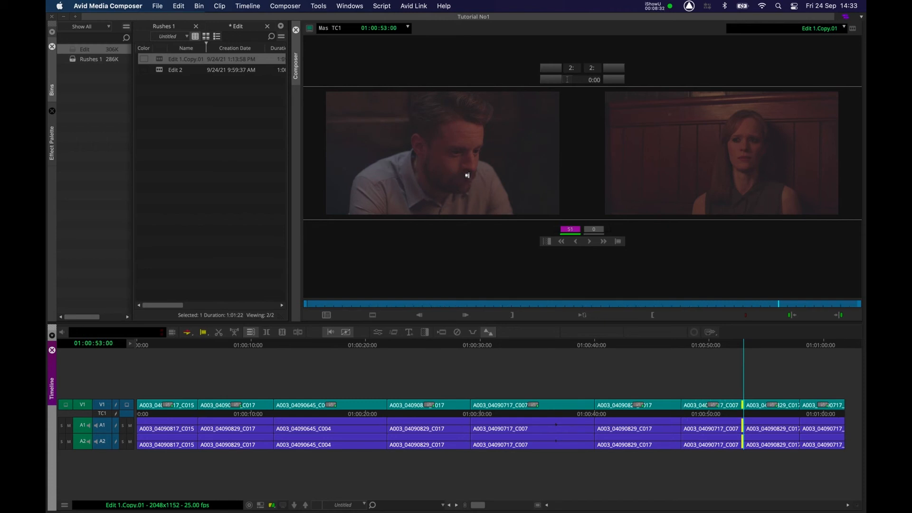
key(k+l)
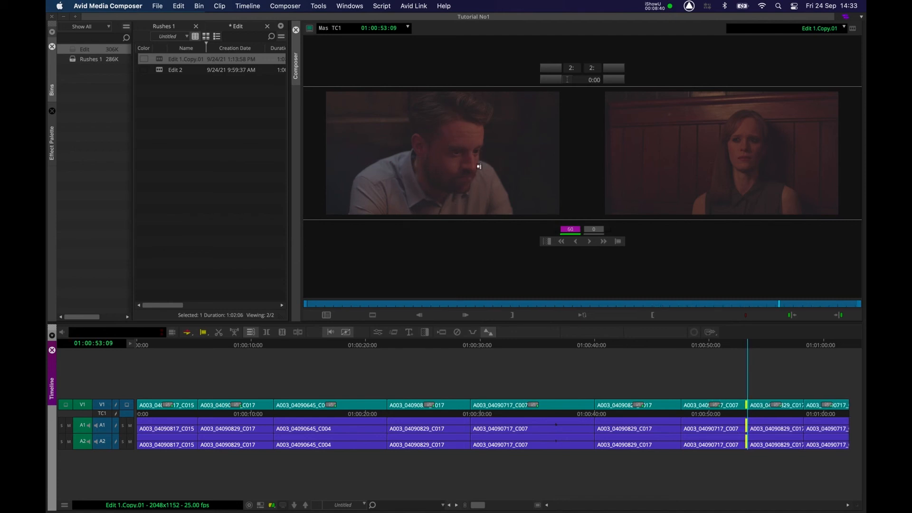
key(k+l)
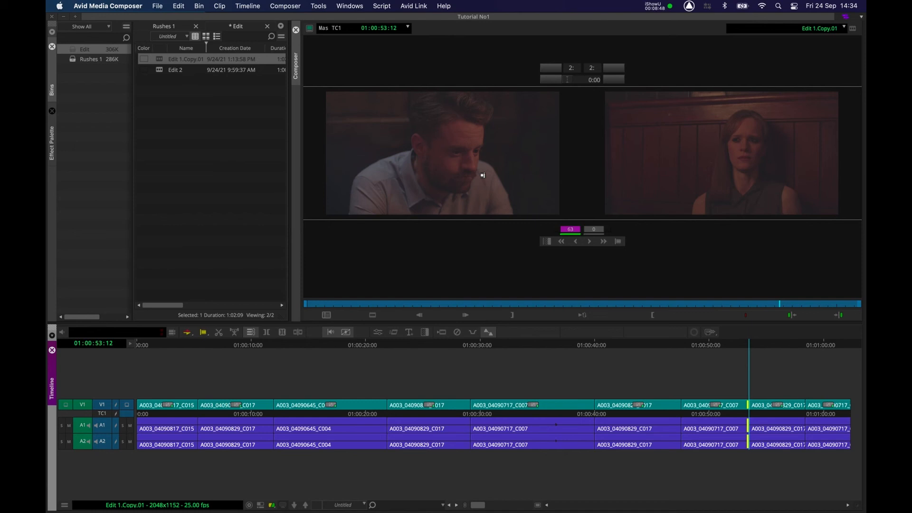
key(Escape)
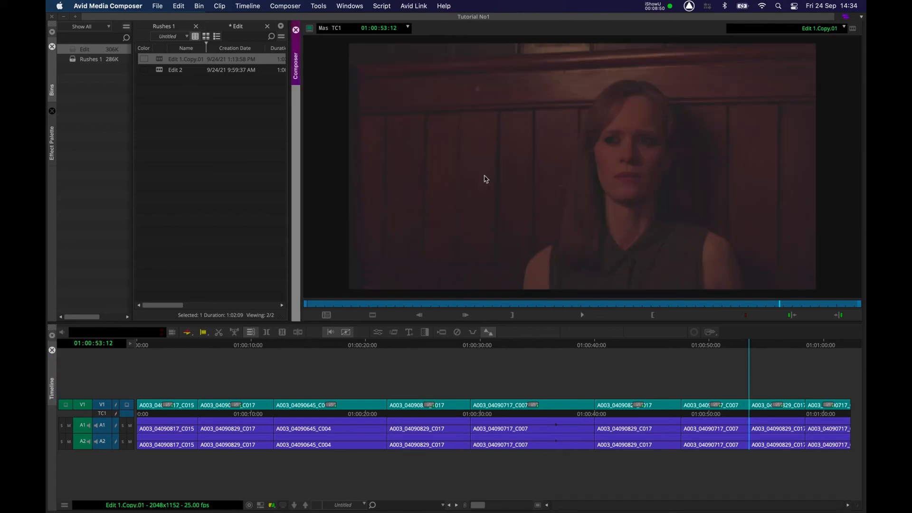
Play on from the extended cut to review the following shot change, replay from 01:00:57:13, and park the playhead at 01:00:58:01.
key(l)
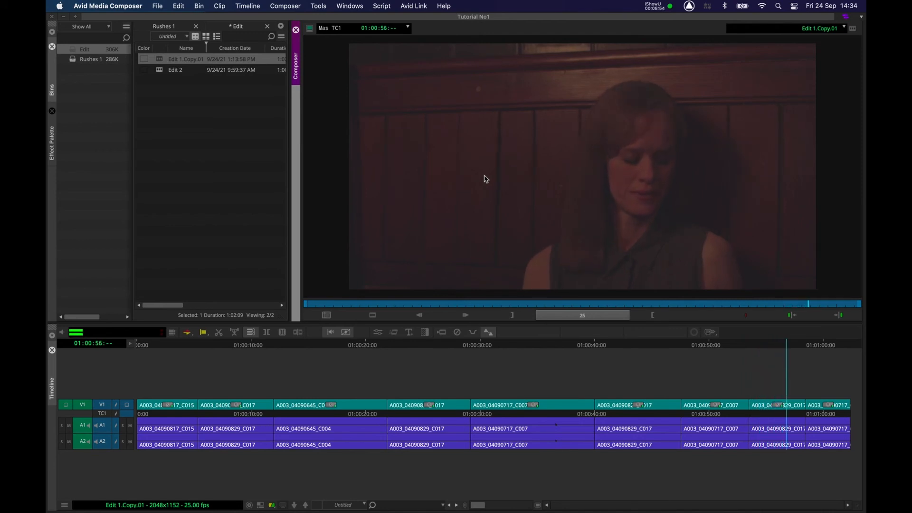
key(k)
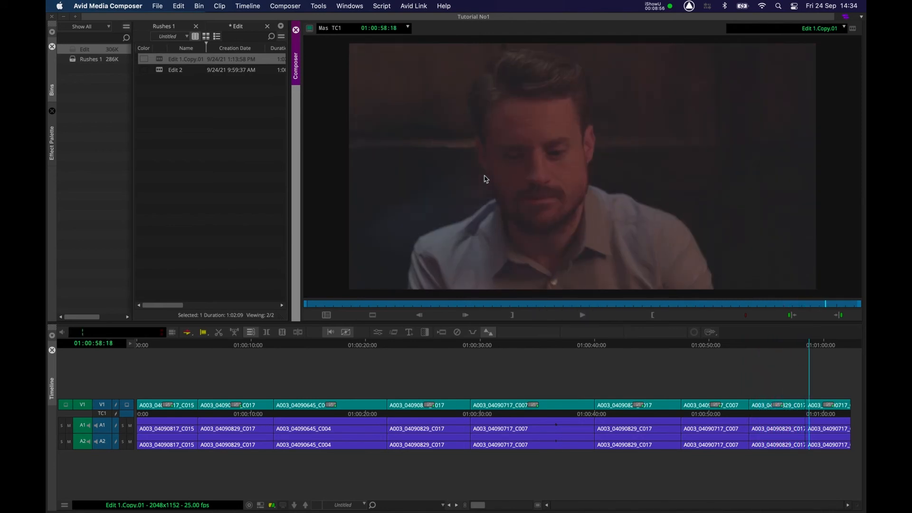
click(796, 345)
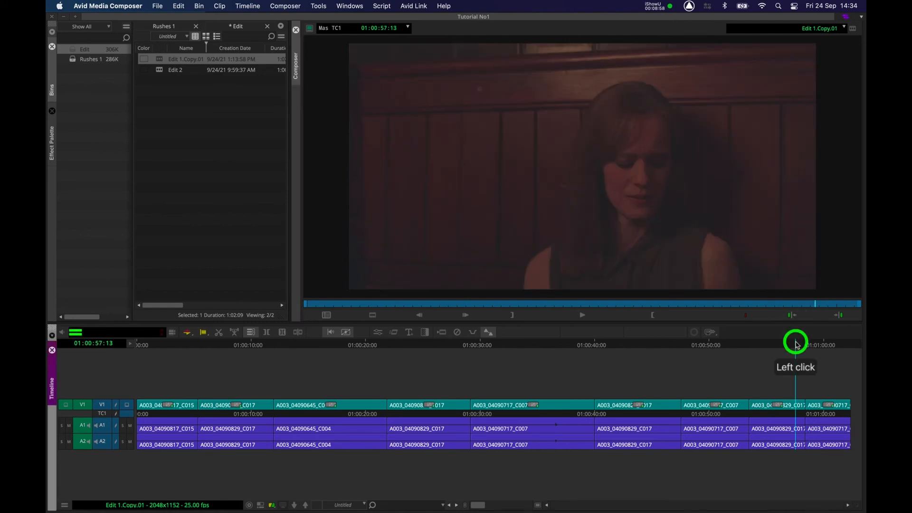
key(l)
key(k)
key(l)
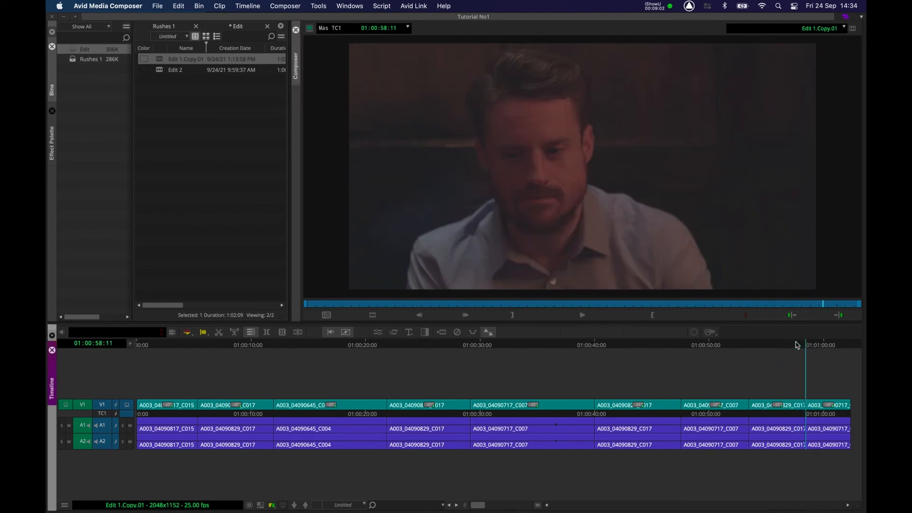
key(j)
key(k)
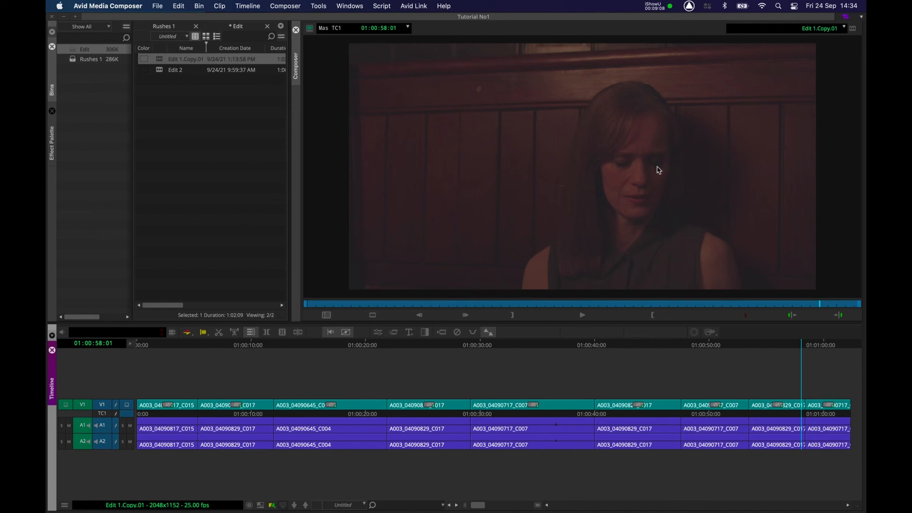
Trim only the outgoing side of the 01:00:58:10 cut, extending it dynamically to 01:01:06:04 and shortening it back to 01:01:02:07.
key(u)
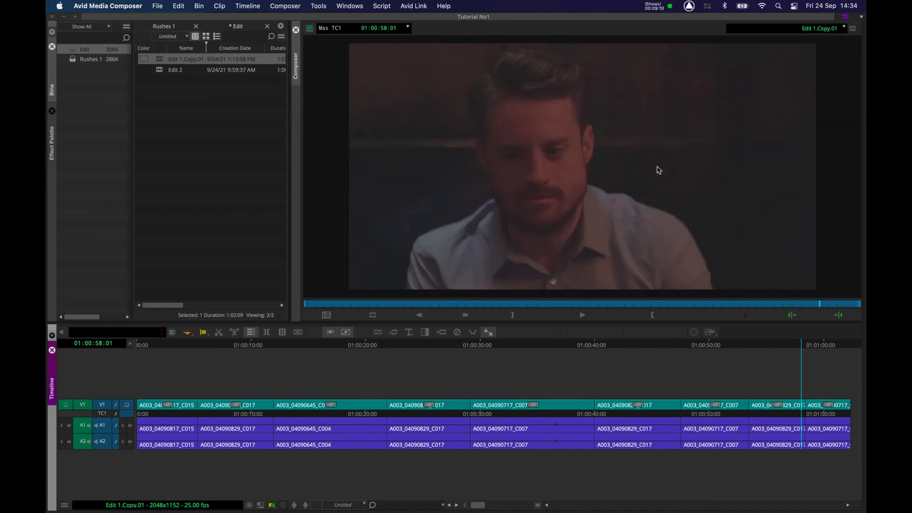
key(p)
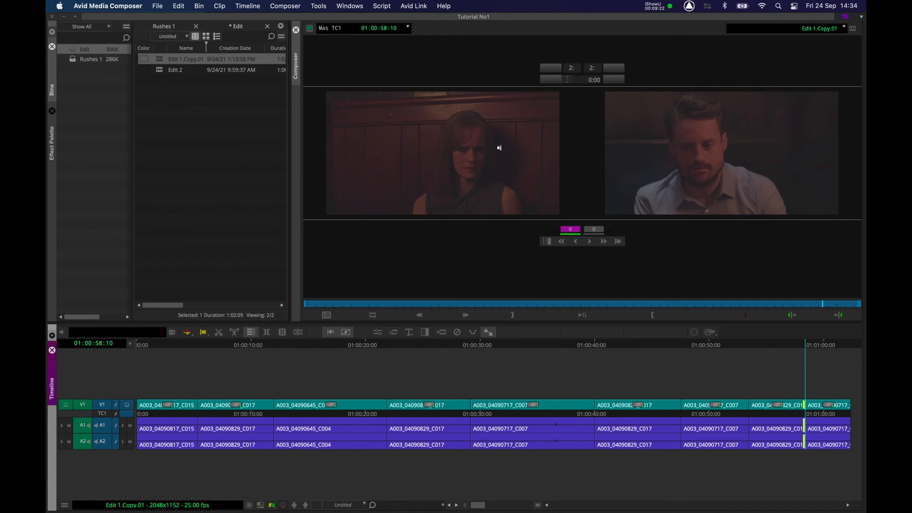
key(l)
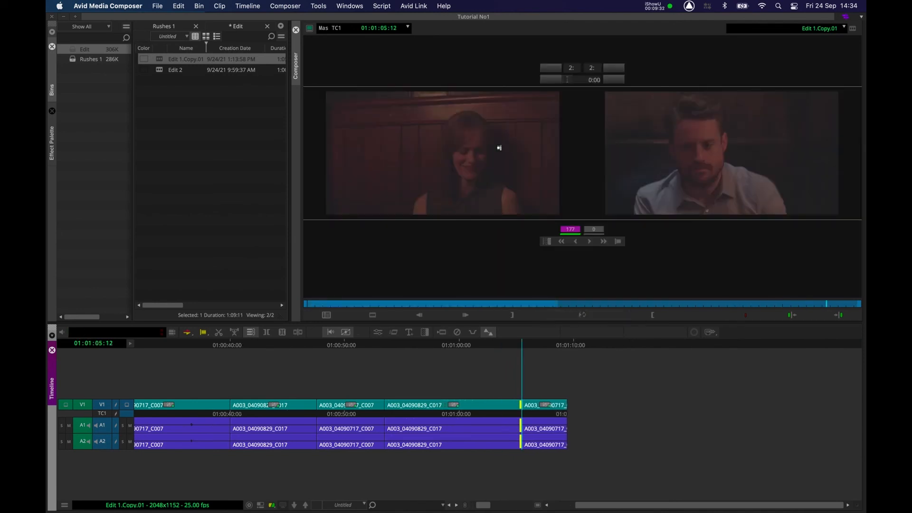
key(l)
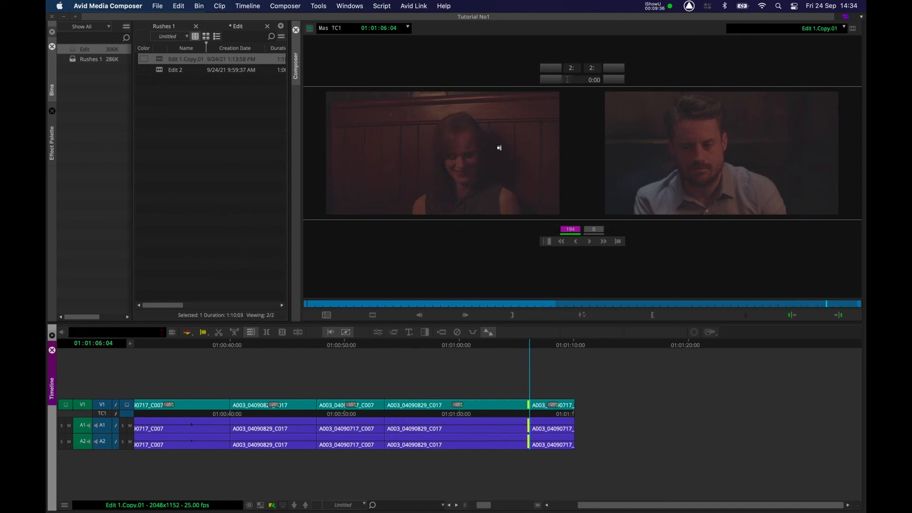
key(j)
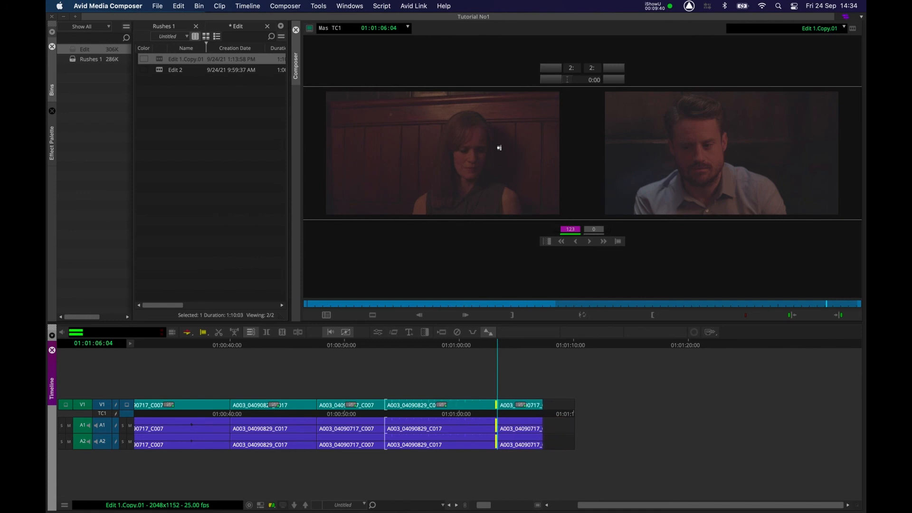
key(k)
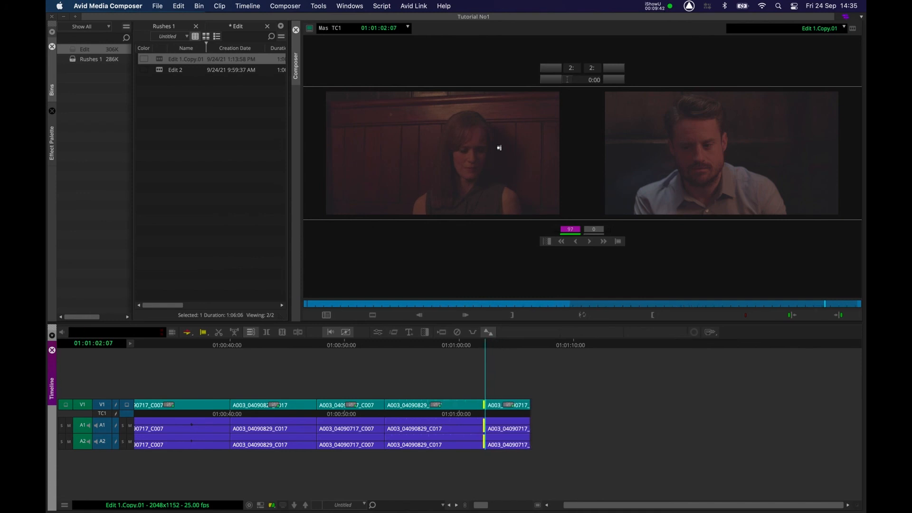
Refine the outgoing trim dynamically in both directions, settle the cut at 01:01:04:14, and play on to the end of the sequence.
key(l)
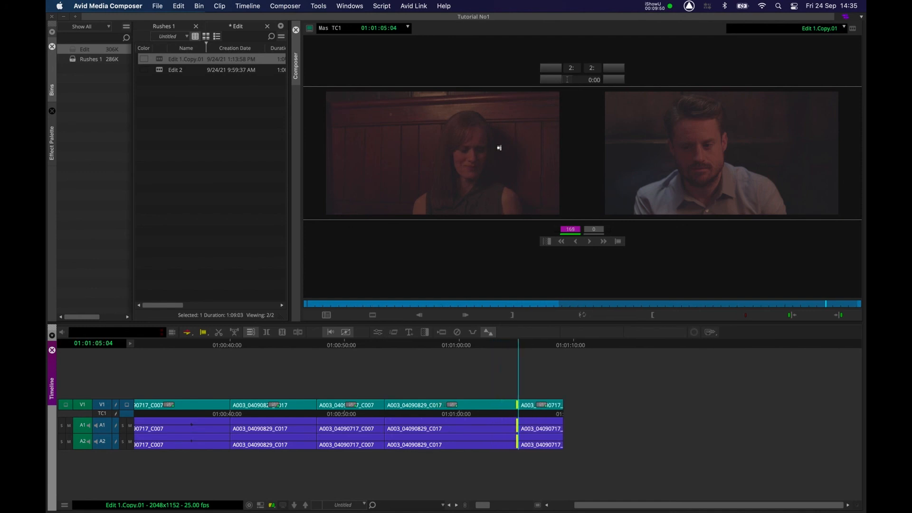
key(j)
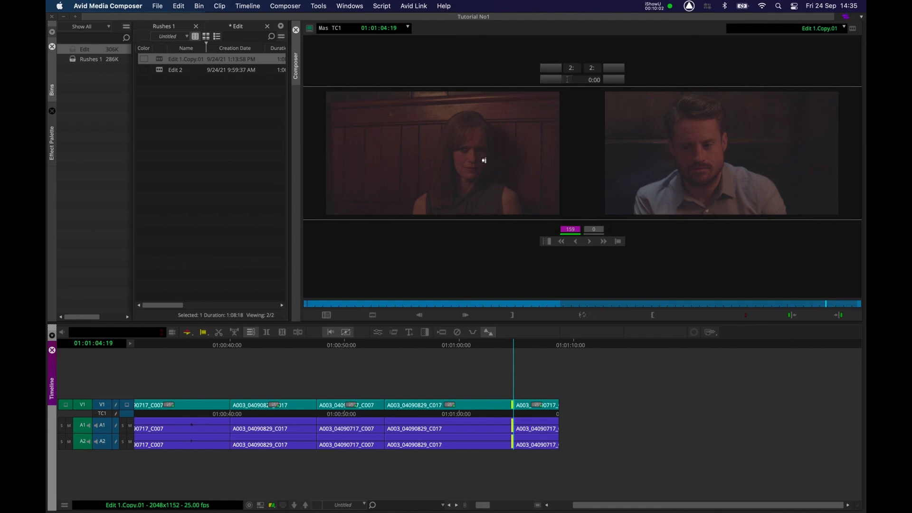
key(l)
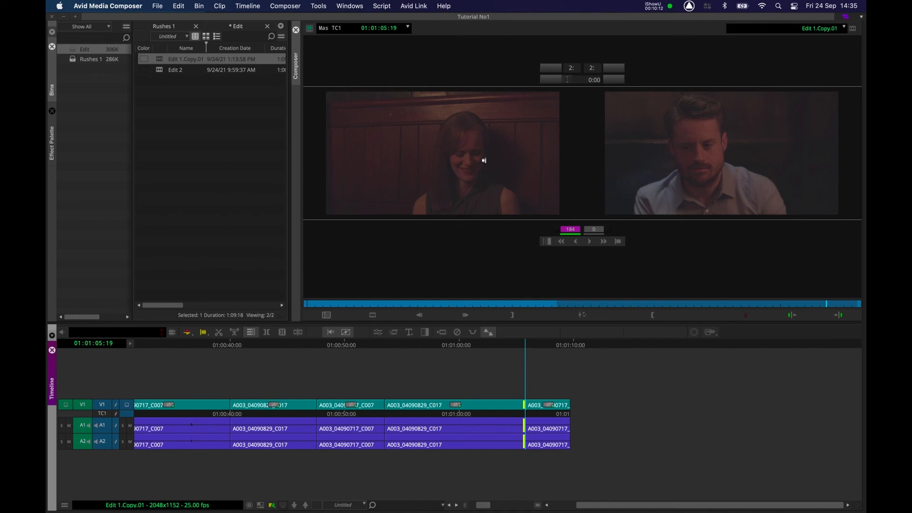
key(j)
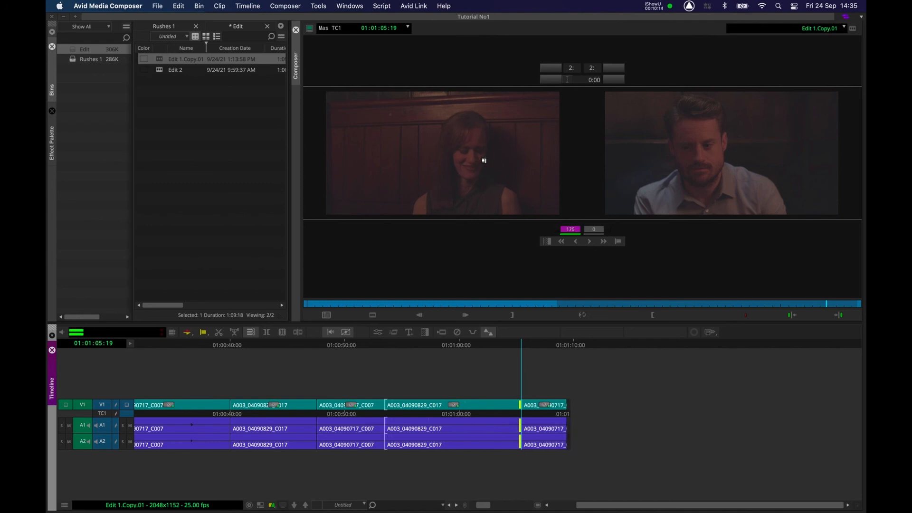
key(k)
key(j)
key(k)
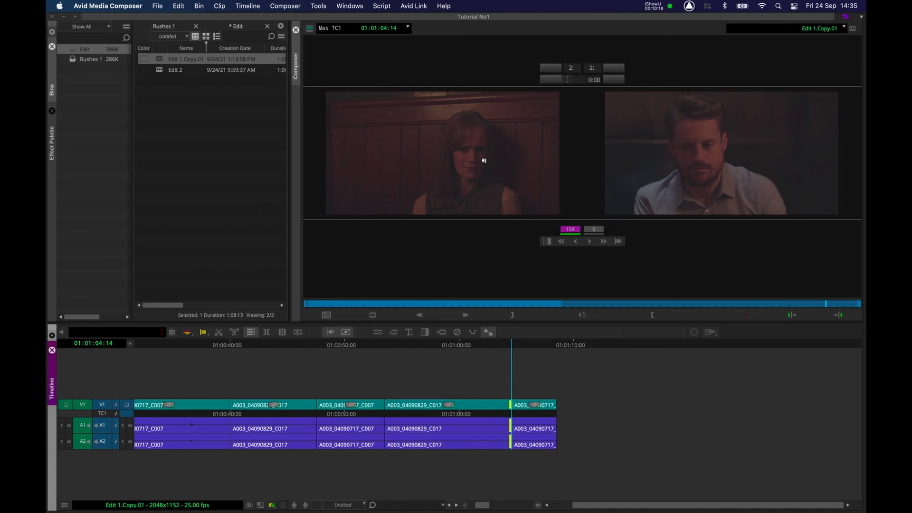
key(space)
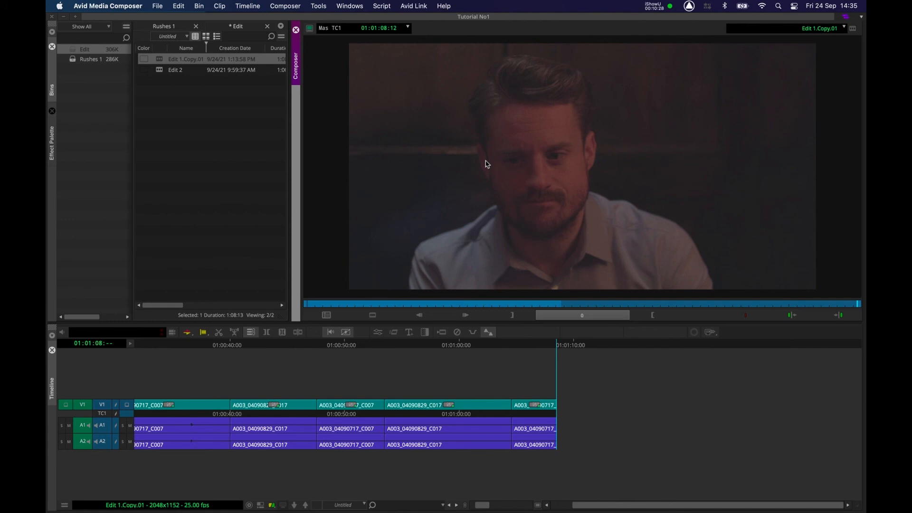
Delete the old Edit 2 sequence from the Edit bin and select Edit 1.Copy.01.
click(159, 58)
click(161, 71)
click(160, 57)
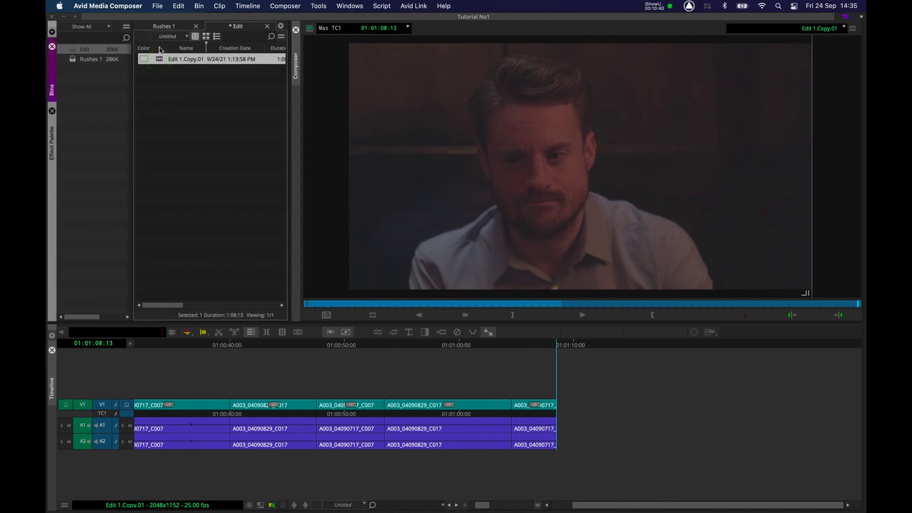
Duplicate the Edit 1.Copy.01 sequence under the name Edit 2 and load the duplicate in the timeline.
click(179, 6)
click(190, 113)
click(181, 60)
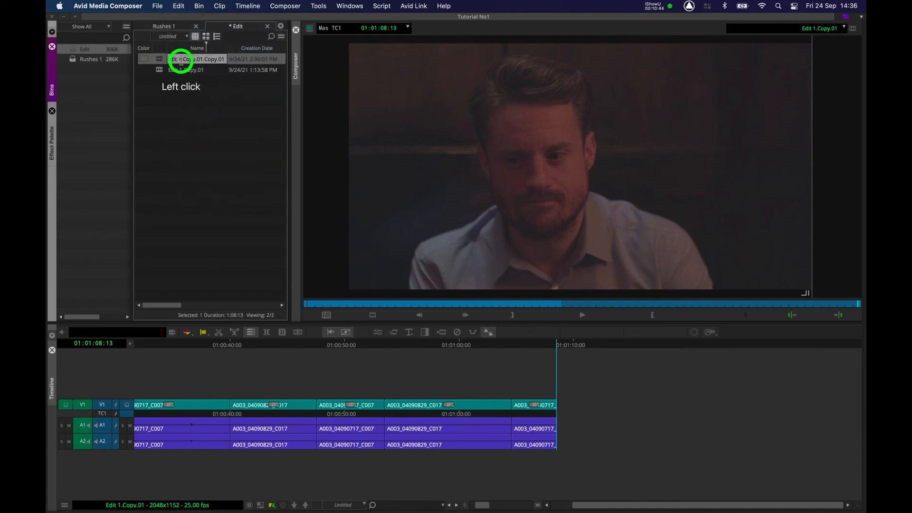
text(Edit 2)
click(216, 112)
click(159, 60)
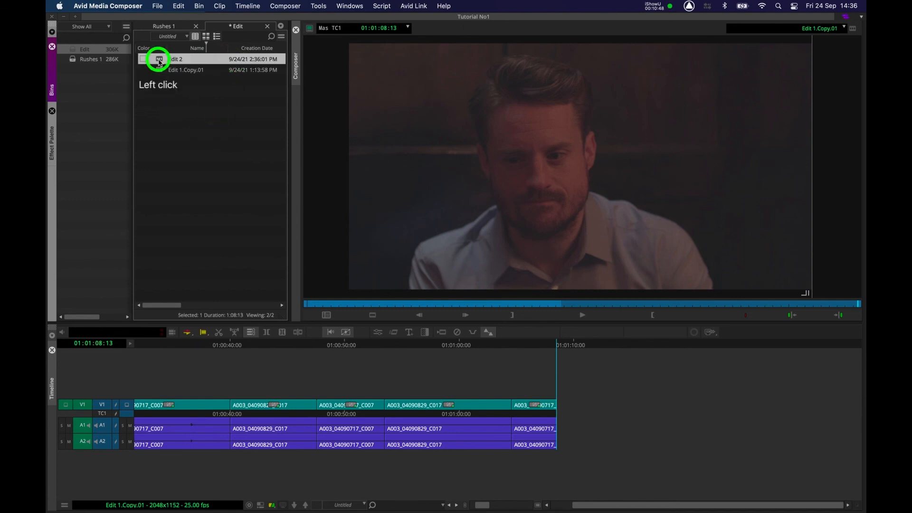
double_click(159, 60)
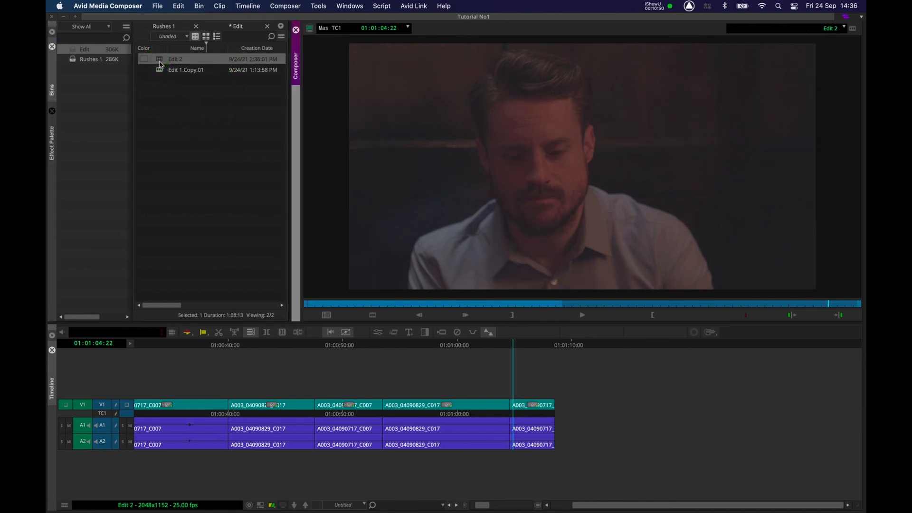